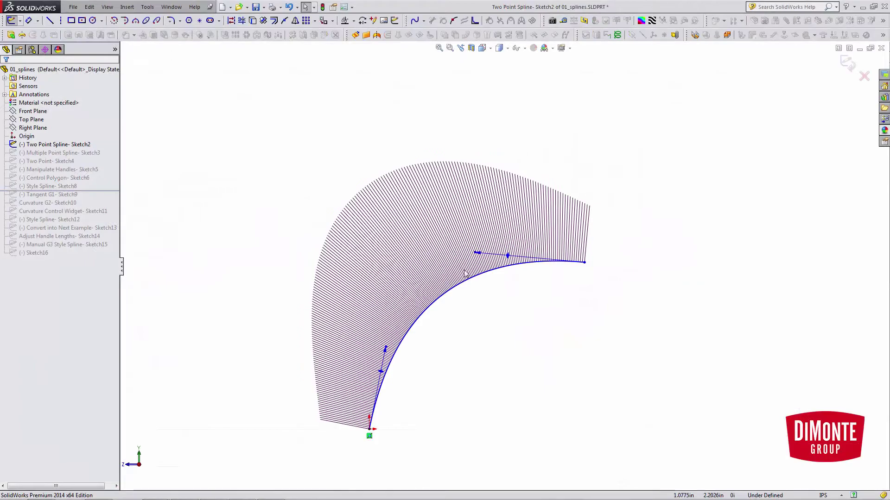
Step: Swing both end tangent handles of the two-point spline, with the lower handle at about 87.4°, and discard the sketch changes
{"action": "left_click_drag", "start_coordinate": [404, 344], "coordinate": [398, 326]}
{"action": "left_click_drag", "start_coordinate": [495, 247], "coordinate": [553, 353]}
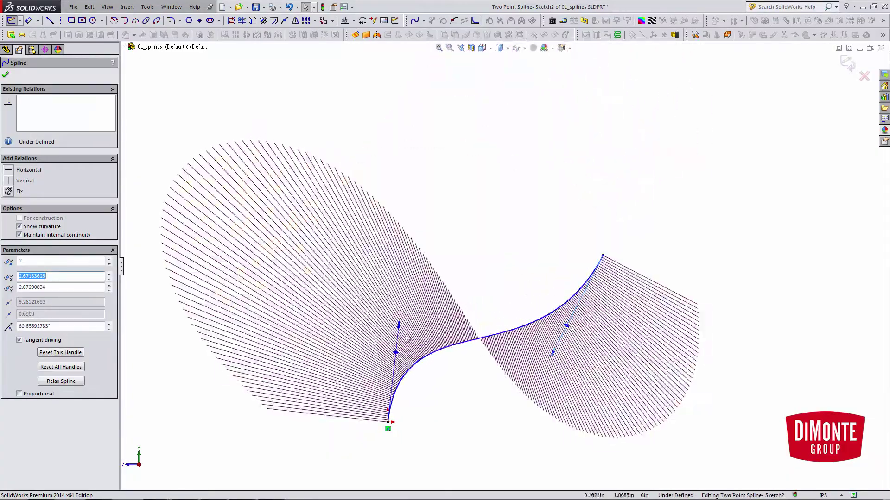
{"action": "mouse_move", "coordinate": [401, 326]}
{"action": "left_mouse_down"}
{"action": "mouse_move", "coordinate": [375, 304]}
{"action": "mouse_move", "coordinate": [369, 264]}
{"action": "mouse_move", "coordinate": [404, 330]}
{"action": "left_mouse_up"}
{"action": "left_click_drag", "start_coordinate": [551, 355], "coordinate": [593, 234]}
{"action": "mouse_move", "coordinate": [498, 263]}
{"action": "left_mouse_down"}
{"action": "mouse_move", "coordinate": [493, 269]}
{"action": "mouse_move", "coordinate": [476, 232]}
{"action": "mouse_move", "coordinate": [487, 269]}
{"action": "mouse_move", "coordinate": [488, 258]}
{"action": "left_mouse_up"}
{"action": "left_click_drag", "start_coordinate": [403, 329], "coordinate": [393, 322]}
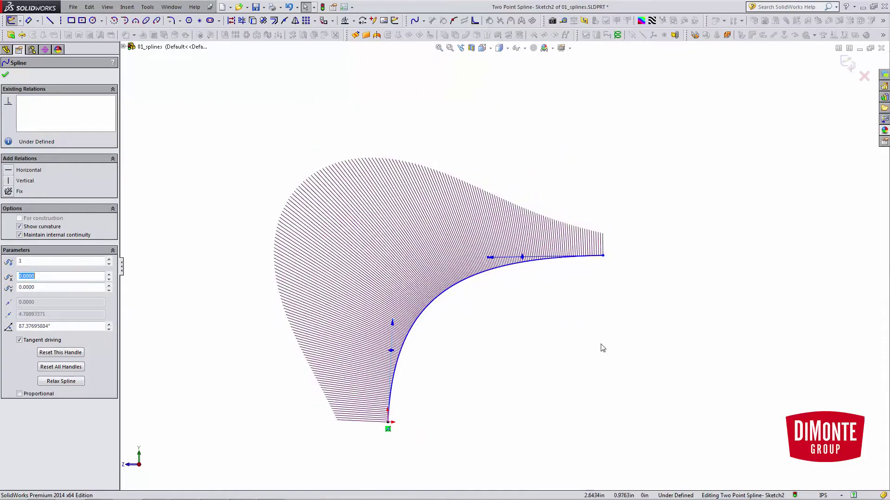
{"action": "left_click", "coordinate": [864, 76]}
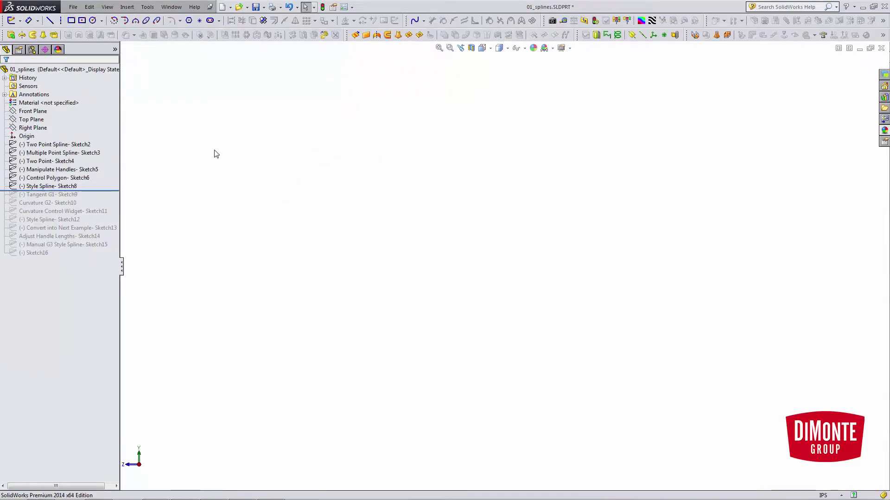
Step: Reopen the Two Point Spline sketch, try its lower tangent handle, and exit without keeping the changes
{"action": "left_click", "coordinate": [55, 144]}
{"action": "left_click", "coordinate": [62, 114]}
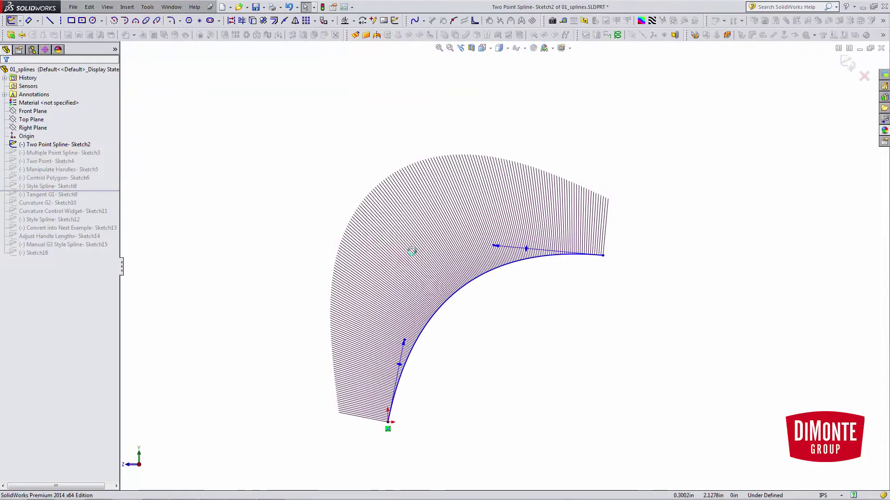
{"action": "mouse_move", "coordinate": [393, 339]}
{"action": "left_mouse_down"}
{"action": "mouse_move", "coordinate": [410, 339]}
{"action": "mouse_move", "coordinate": [392, 350]}
{"action": "left_mouse_up"}
{"action": "left_click", "coordinate": [865, 76]}
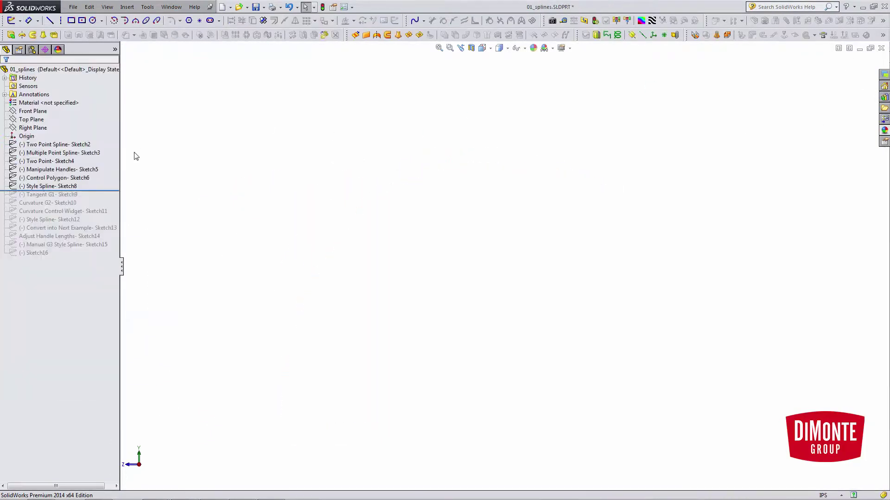
Step: Open the Multiple Point Spline sketch for editing and delete its existing spline
{"action": "left_click", "coordinate": [79, 153]}
{"action": "left_click", "coordinate": [86, 124]}
{"action": "left_click", "coordinate": [458, 295]}
{"action": "key", "text": "Delete"}
Step: Show the Two Point Spline sketch and trace its curve with a six-point spline from the origin to the curve's far endpoint
{"action": "right_click", "coordinate": [67, 146]}
{"action": "left_click", "coordinate": [73, 132]}
{"action": "left_click", "coordinate": [423, 21]}
{"action": "left_click", "coordinate": [434, 32]}
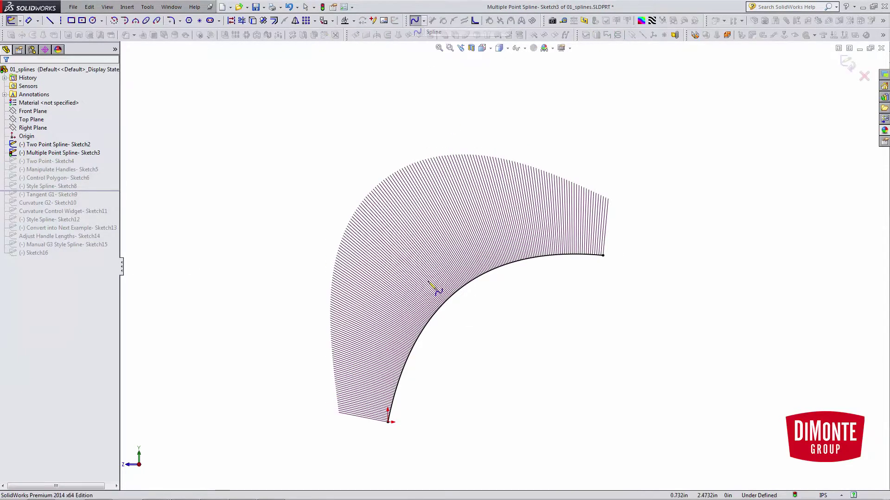
{"action": "left_click", "coordinate": [389, 423]}
{"action": "key", "text": "Escape"}
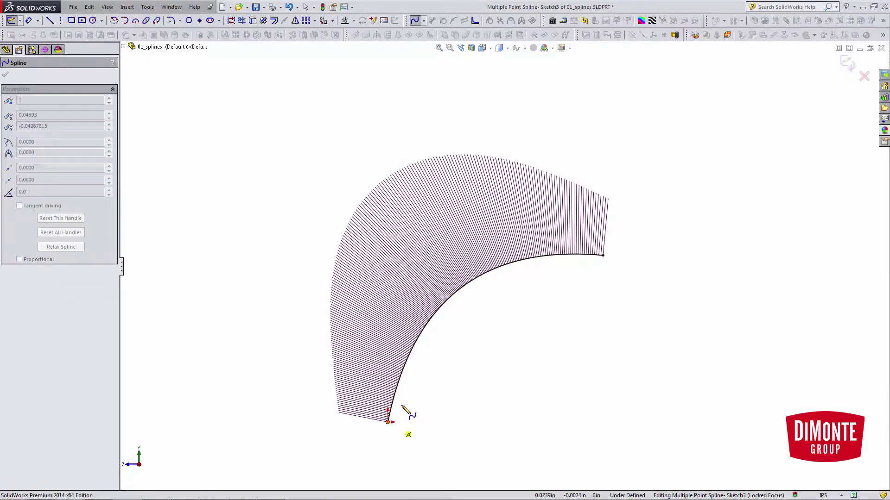
{"action": "left_click", "coordinate": [399, 378]}
{"action": "left_click", "coordinate": [425, 326]}
{"action": "left_click", "coordinate": [479, 276]}
{"action": "left_click", "coordinate": [545, 255]}
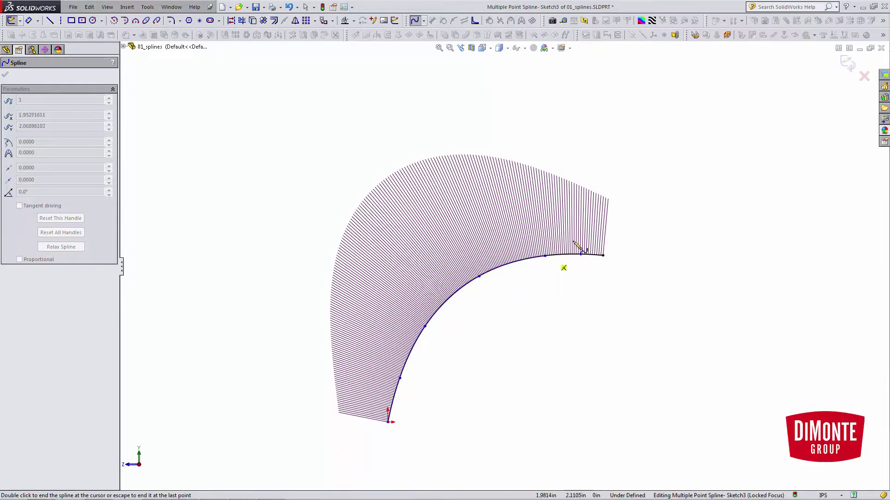
{"action": "double_click", "coordinate": [602, 255]}
{"action": "key", "text": "Escape"}
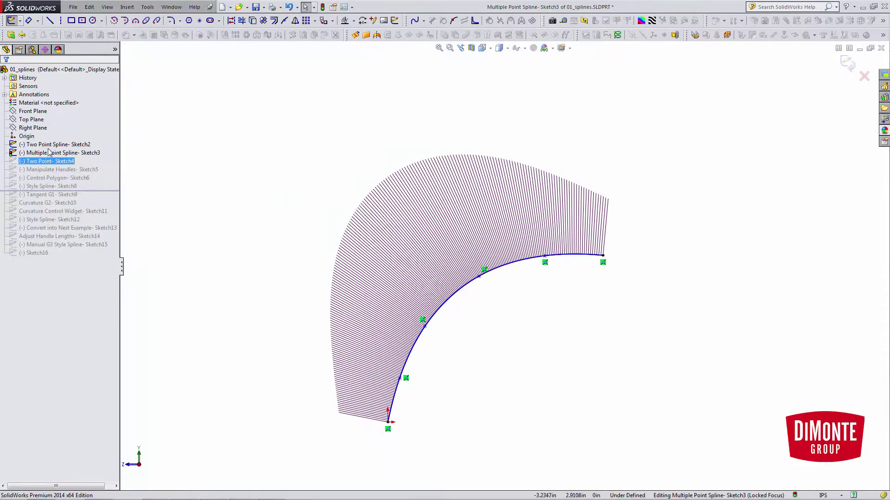
Step: Hide the Two Point Spline sketch and show curvature combs on the traced six-point spline
{"action": "right_click", "coordinate": [46, 144]}
{"action": "left_click", "coordinate": [48, 132]}
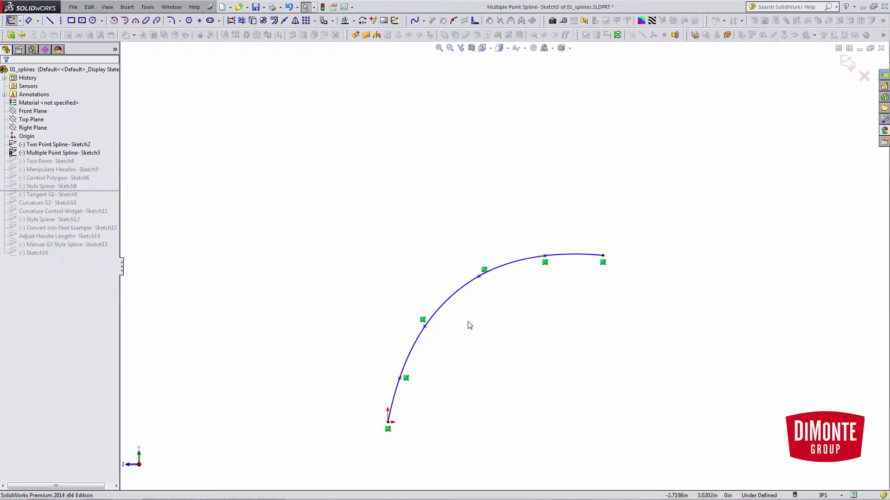
{"action": "left_click", "coordinate": [459, 290]}
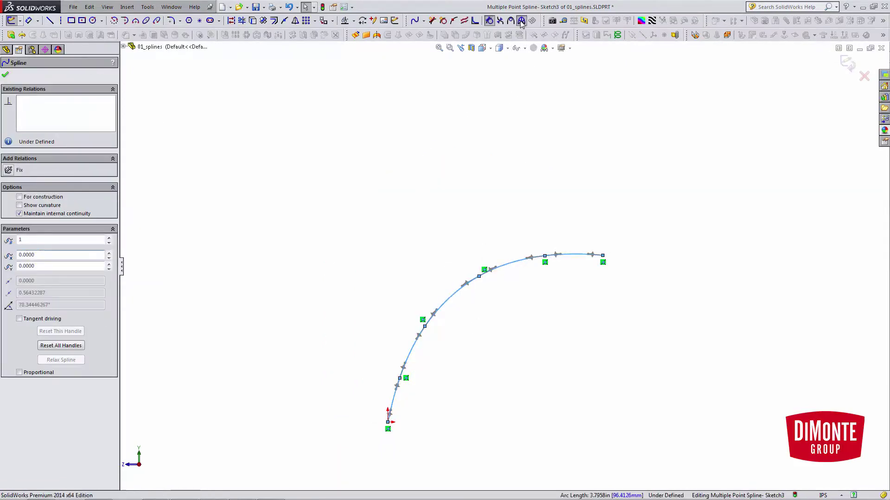
{"action": "left_click", "coordinate": [521, 21]}
{"action": "left_click", "coordinate": [461, 124]}
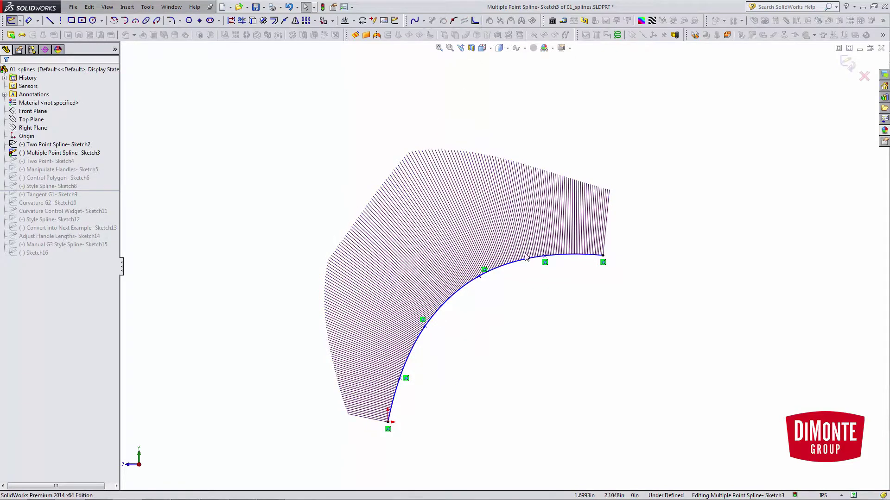
Step: Turn off the traced spline's curvature combs and show the Two Point Spline sketch again
{"action": "left_click", "coordinate": [525, 258]}
{"action": "left_click", "coordinate": [521, 21]}
{"action": "left_click", "coordinate": [520, 125]}
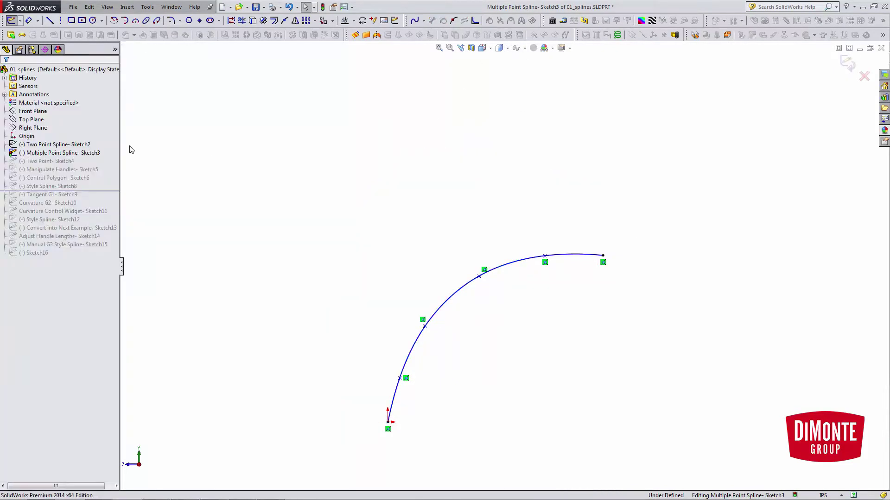
{"action": "right_click", "coordinate": [62, 146]}
{"action": "left_click", "coordinate": [70, 132]}
Step: Compare the traced six-point spline with the underlying two-point spline up close and in full view
{"action": "scroll", "coordinate": [485, 289], "scroll_direction": "down", "scroll_amount": 4}
{"action": "scroll", "coordinate": [479, 268], "scroll_direction": "down", "scroll_amount": 6}
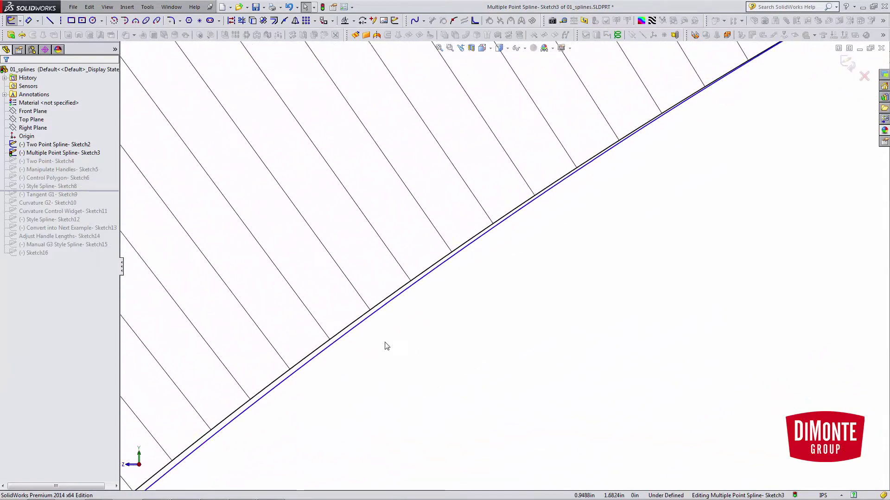
{"action": "scroll", "coordinate": [448, 396], "scroll_direction": "up", "scroll_amount": 4}
{"action": "scroll", "coordinate": [448, 396], "scroll_direction": "up", "scroll_amount": 8}
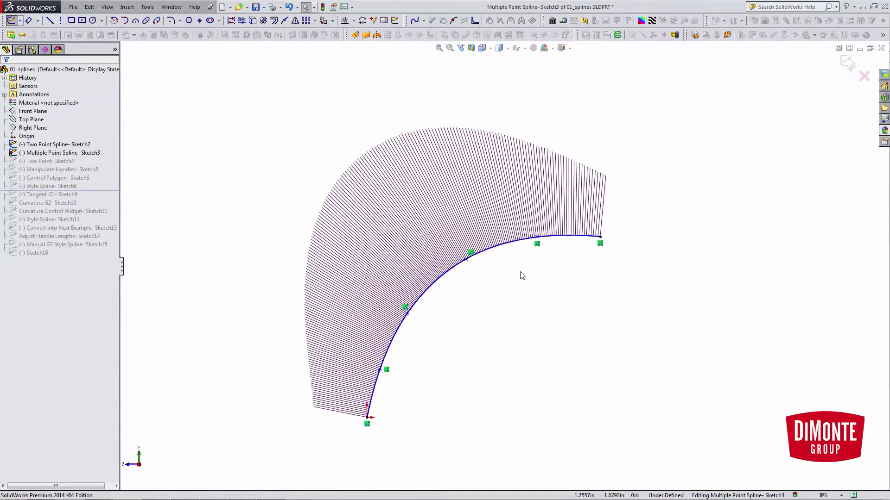
{"action": "scroll", "coordinate": [520, 273], "scroll_direction": "down", "scroll_amount": 1}
{"action": "middle_click_drag", "start_coordinate": [526, 312], "coordinate": [521, 319], "text": "ctrl"}
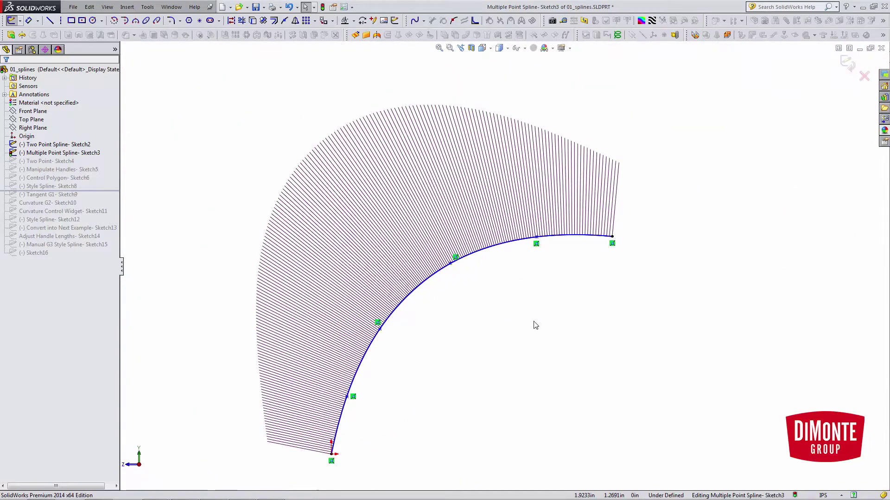
{"action": "middle_click_drag", "start_coordinate": [576, 325], "coordinate": [584, 339], "text": "ctrl"}
{"action": "key", "text": "z"}
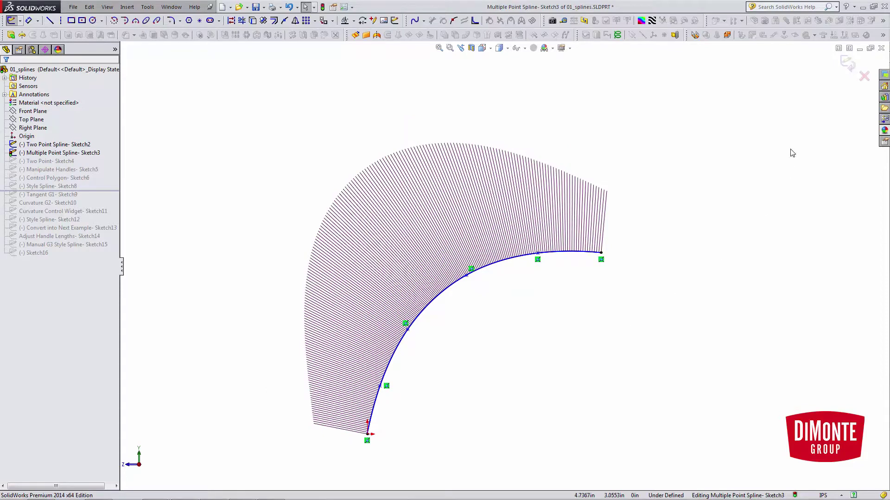
Step: Discard the changes to the Multiple Point Spline sketch and hide the Two Point Spline sketch
{"action": "left_click", "coordinate": [865, 78]}
{"action": "right_click", "coordinate": [57, 144]}
{"action": "left_click", "coordinate": [64, 128]}
Step: Open the Two Point sketch (Sketch4) for editing and reshape its spline using both end tangent handles
{"action": "left_click", "coordinate": [43, 161]}
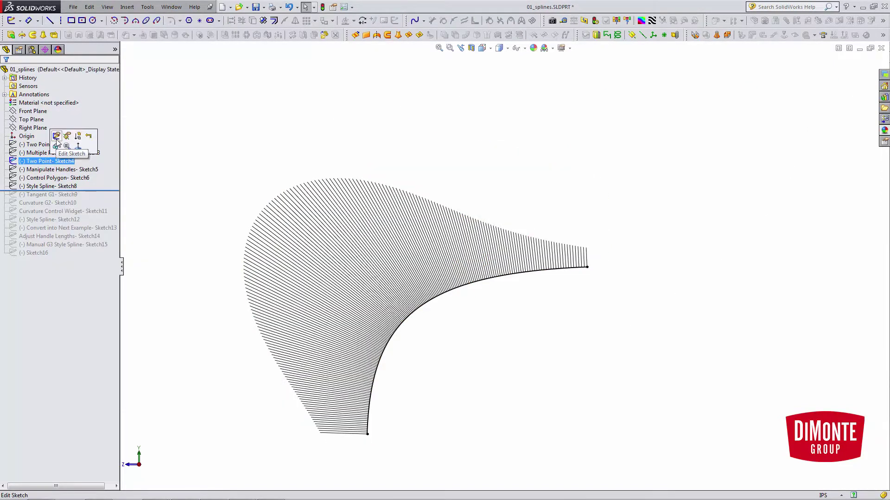
{"action": "left_click", "coordinate": [56, 136]}
{"action": "mouse_move", "coordinate": [370, 341]}
{"action": "left_mouse_down"}
{"action": "mouse_move", "coordinate": [399, 339]}
{"action": "mouse_move", "coordinate": [366, 334]}
{"action": "mouse_move", "coordinate": [378, 340]}
{"action": "left_mouse_up"}
{"action": "left_click", "coordinate": [463, 352]}
{"action": "middle_click_drag", "start_coordinate": [462, 352], "coordinate": [493, 347], "text": "ctrl"}
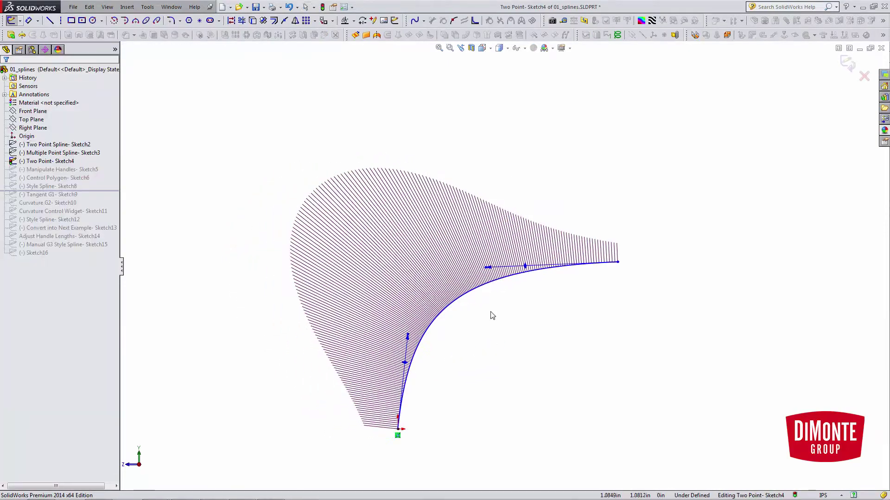
{"action": "left_click_drag", "start_coordinate": [486, 267], "coordinate": [501, 249]}
{"action": "left_click", "coordinate": [526, 312]}
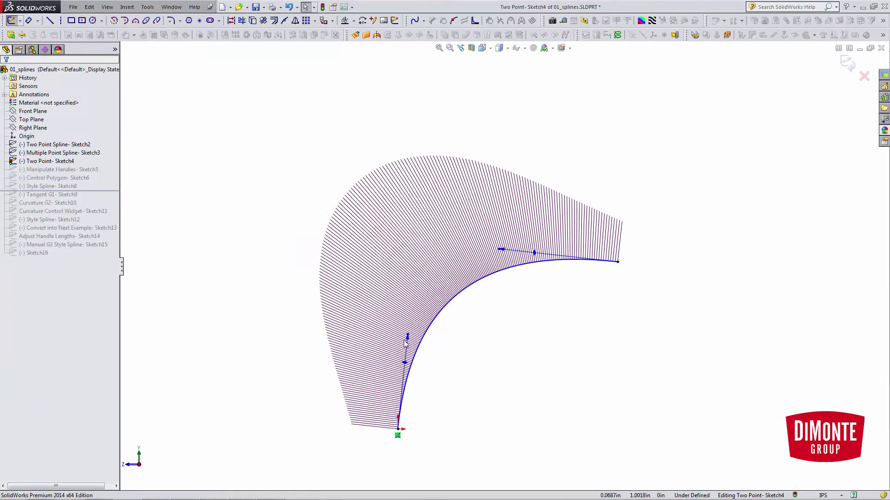
Step: Insert a spline point near the middle of the curve and readjust both end handles, the upper one to about -13.2°
{"action": "left_click", "coordinate": [464, 290]}
{"action": "right_click", "coordinate": [464, 290]}
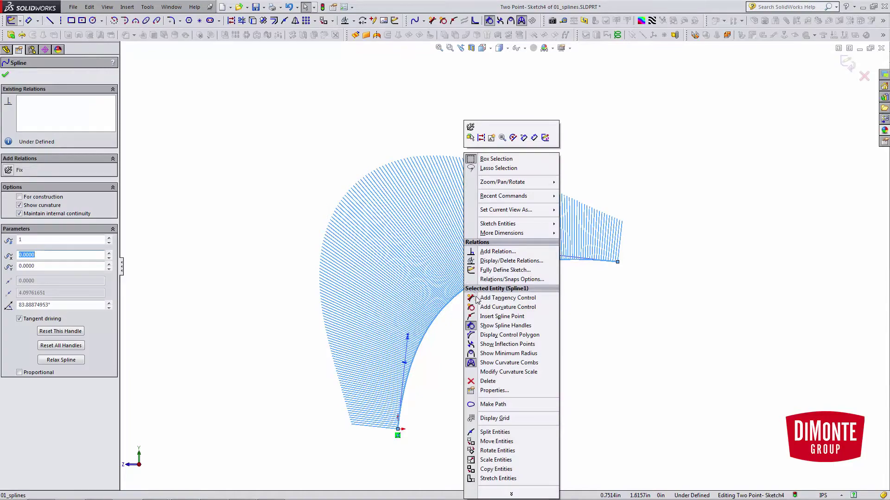
{"action": "left_click", "coordinate": [500, 316]}
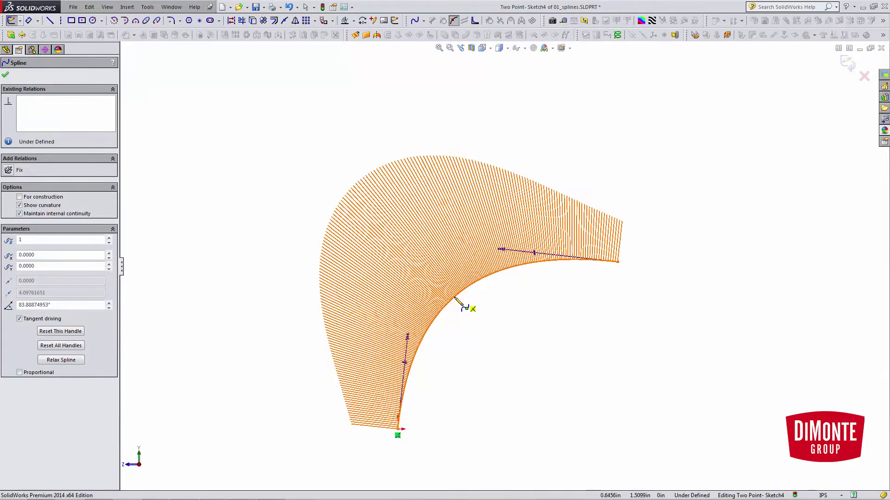
{"action": "left_click", "coordinate": [455, 298]}
{"action": "key", "text": "Escape"}
{"action": "left_click_drag", "start_coordinate": [560, 256], "coordinate": [544, 245]}
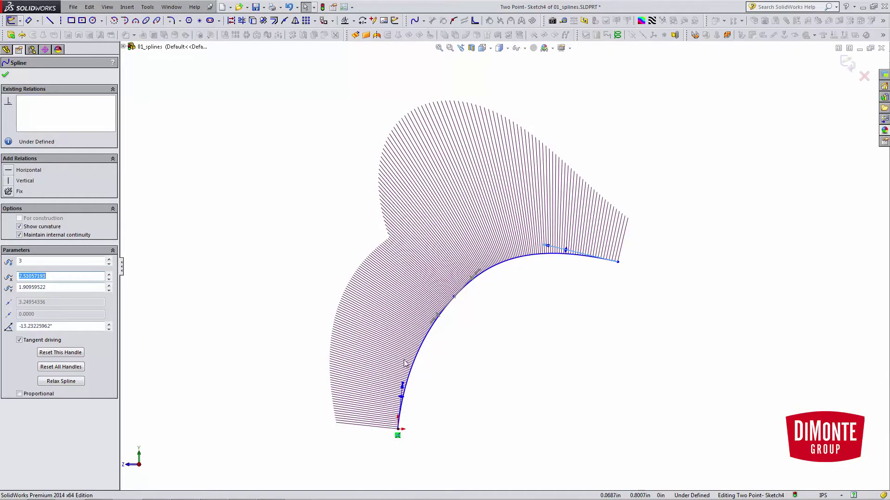
{"action": "mouse_move", "coordinate": [402, 384]}
{"action": "left_mouse_down"}
{"action": "mouse_move", "coordinate": [388, 372]}
{"action": "mouse_move", "coordinate": [409, 377]}
{"action": "left_mouse_up"}
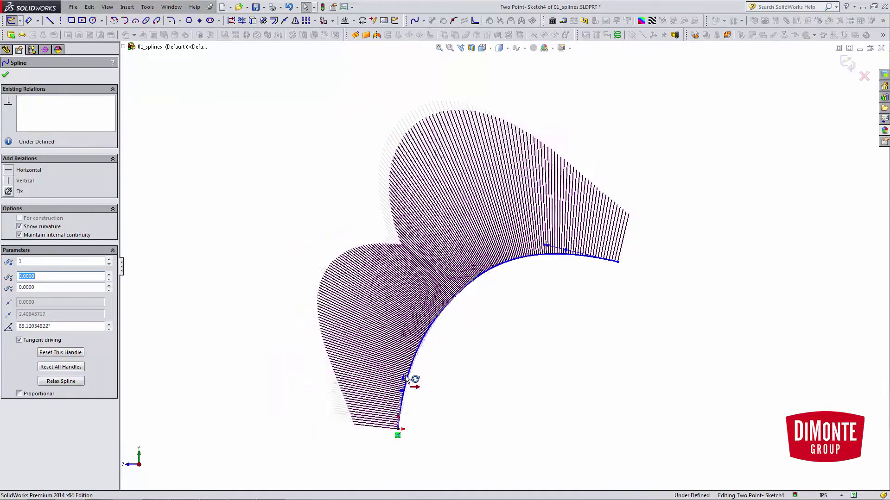
Step: Swing the middle spline point's tangent handle to bend the curve into an S shape, and discard the sketch changes
{"action": "left_click", "coordinate": [436, 332]}
{"action": "left_click", "coordinate": [432, 321]}
{"action": "left_click_drag", "start_coordinate": [433, 318], "coordinate": [502, 276]}
{"action": "left_click", "coordinate": [523, 314]}
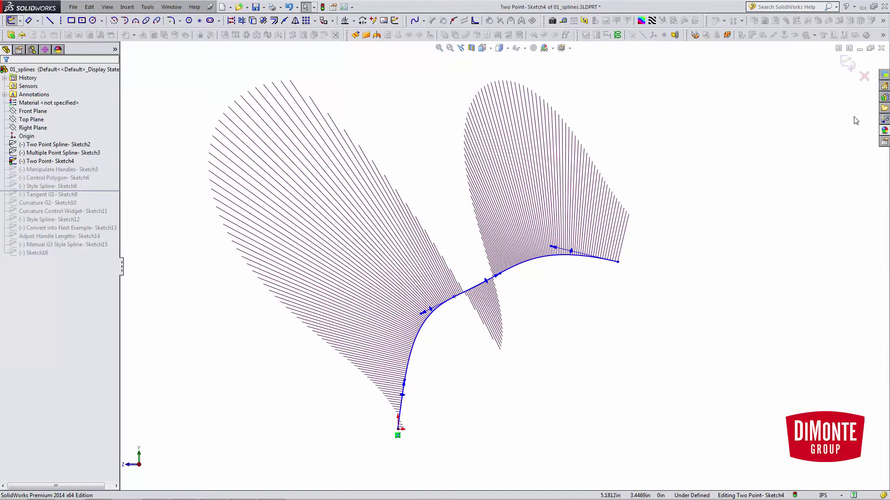
{"action": "left_click", "coordinate": [863, 76]}
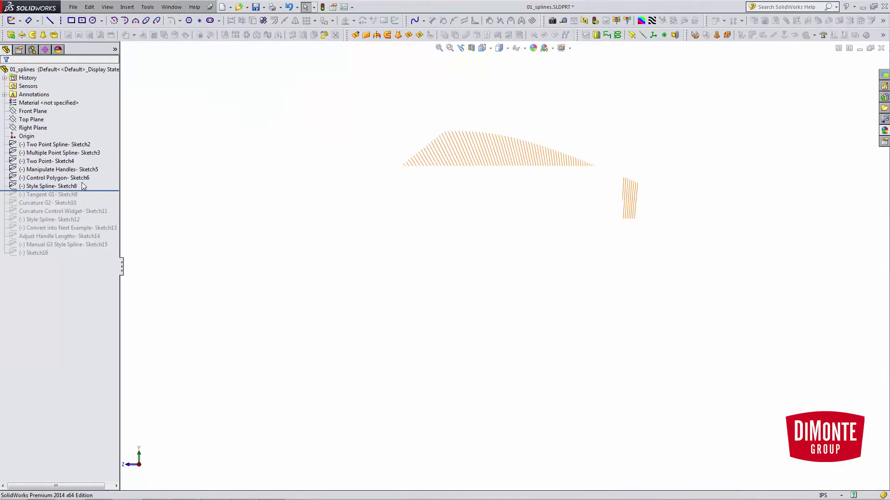
Step: Open the Control Polygon sketch for editing and check the Display Control Polygon option of its spline
{"action": "left_click", "coordinate": [60, 178]}
{"action": "left_click", "coordinate": [86, 153]}
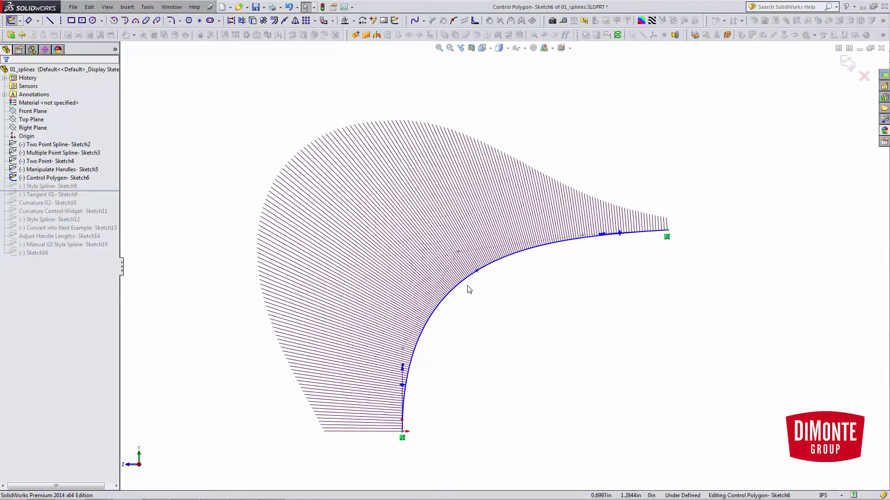
{"action": "right_click", "coordinate": [467, 287]}
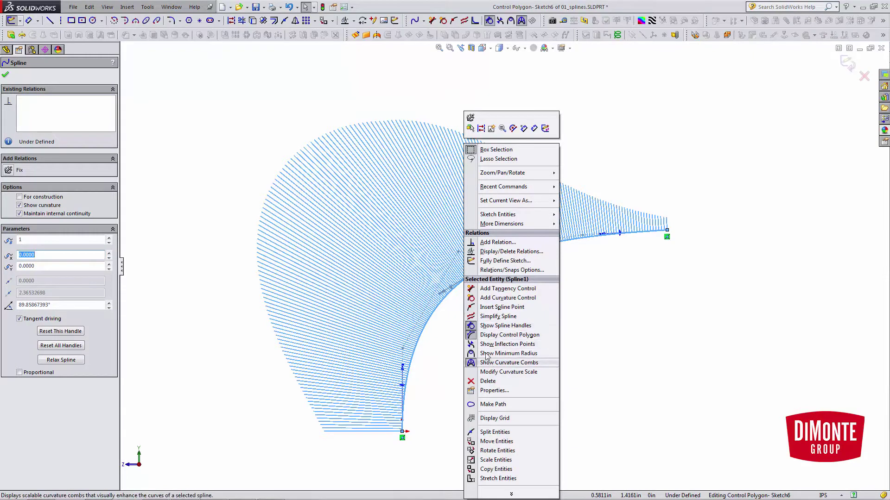
{"action": "left_click", "coordinate": [553, 335]}
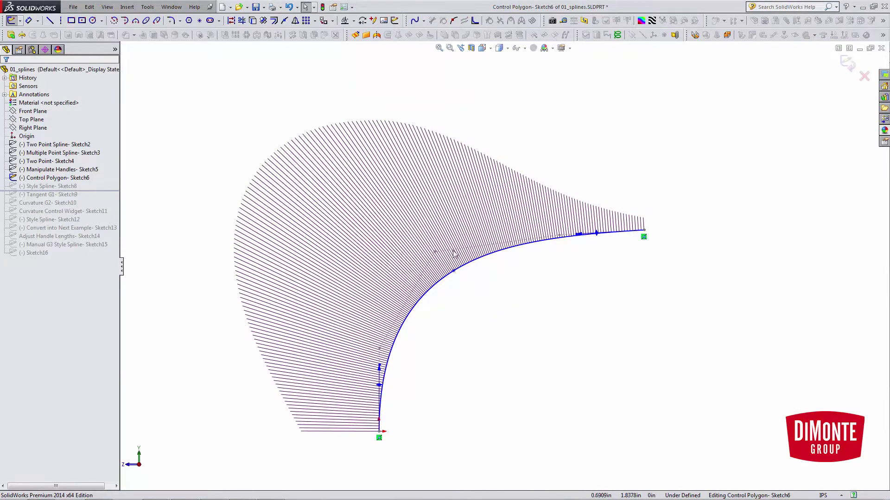
Step: Move the spline's lower control polygon point to about (0.10, 0.91), the middle one to about (0.60, 1.71), and lower the upper one slightly
{"action": "mouse_move", "coordinate": [434, 253]}
{"action": "left_mouse_down"}
{"action": "mouse_move", "coordinate": [461, 237]}
{"action": "mouse_move", "coordinate": [424, 248]}
{"action": "mouse_move", "coordinate": [438, 256]}
{"action": "left_mouse_up"}
{"action": "mouse_move", "coordinate": [380, 348]}
{"action": "left_mouse_down"}
{"action": "mouse_move", "coordinate": [376, 330]}
{"action": "mouse_move", "coordinate": [387, 344]}
{"action": "mouse_move", "coordinate": [390, 336]}
{"action": "left_mouse_up"}
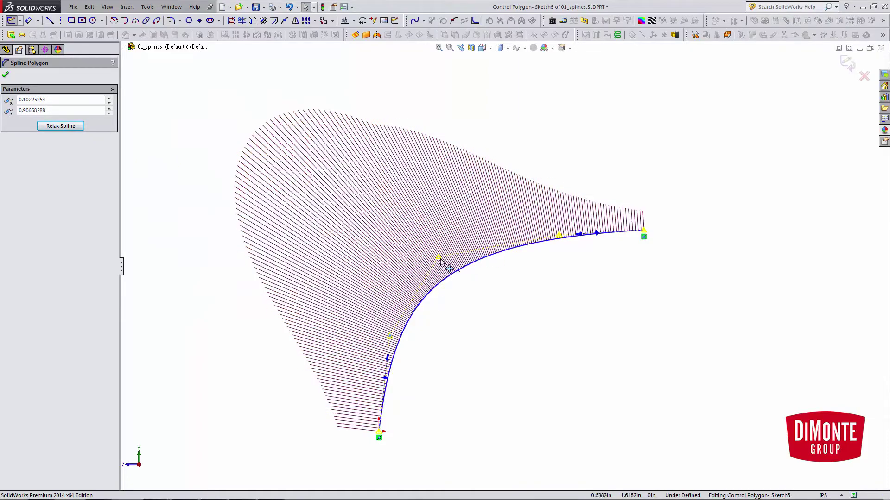
{"action": "mouse_move", "coordinate": [447, 264]}
{"action": "left_mouse_down"}
{"action": "mouse_move", "coordinate": [461, 252]}
{"action": "mouse_move", "coordinate": [451, 262]}
{"action": "left_mouse_up"}
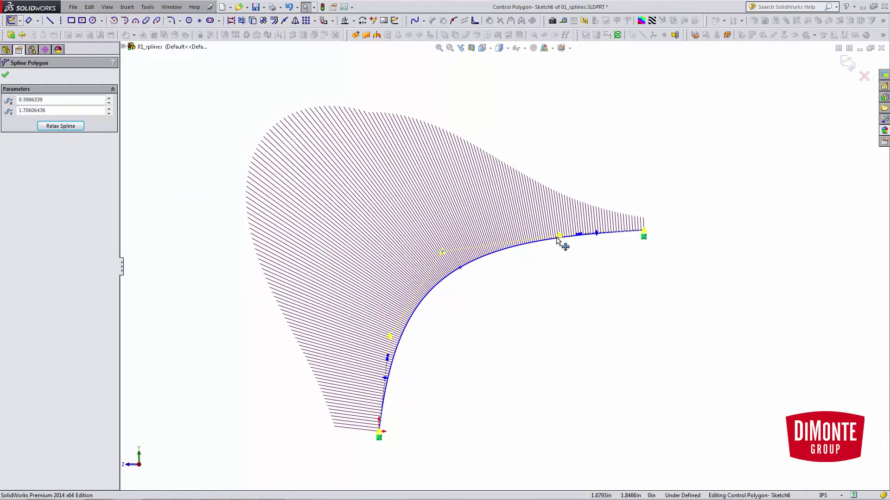
{"action": "left_click_drag", "start_coordinate": [558, 234], "coordinate": [560, 248]}
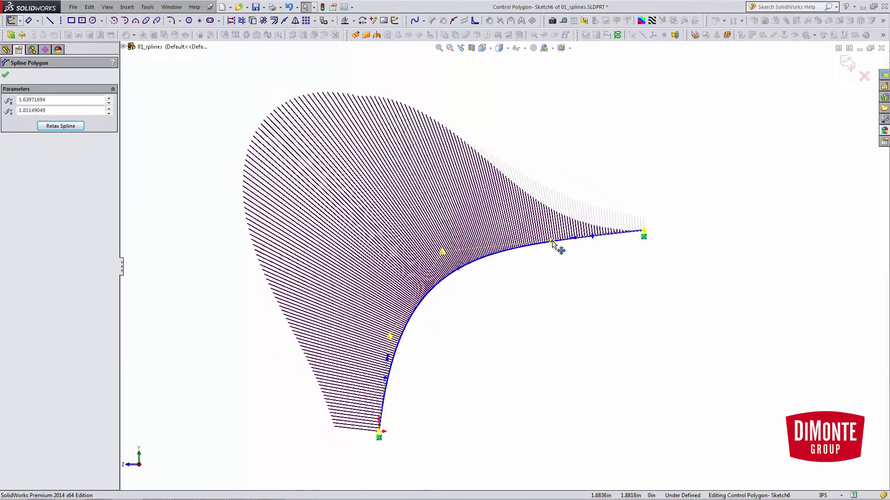
{"action": "left_click", "coordinate": [564, 268]}
Step: Look up the Temporary Graphics, Shaded color in the system color settings without changing it
{"action": "scroll", "coordinate": [501, 269], "scroll_direction": "up", "scroll_amount": 1}
{"action": "mouse_move", "coordinate": [579, 309]}
{"action": "middle_mouse_down", "text": "ctrl"}
{"action": "mouse_move", "coordinate": [608, 298]}
{"action": "mouse_move", "coordinate": [599, 277]}
{"action": "middle_mouse_up", "text": "ctrl"}
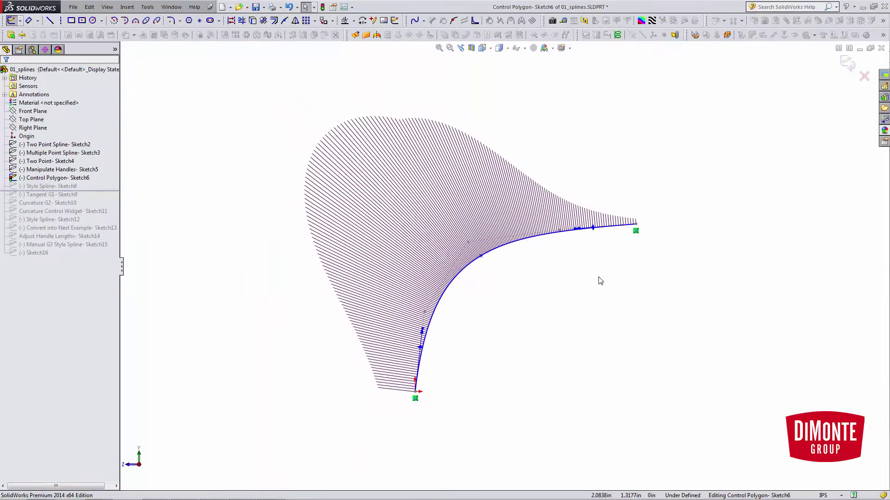
{"action": "left_click", "coordinate": [518, 246]}
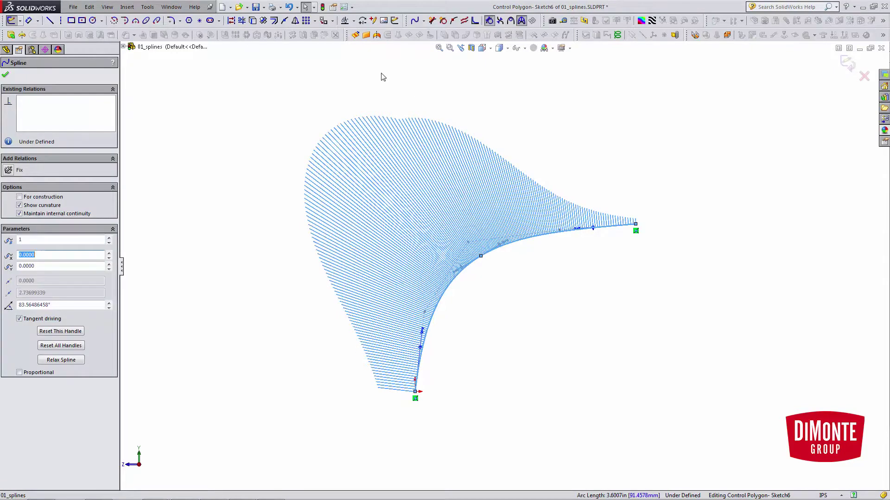
{"action": "left_click", "coordinate": [352, 6]}
{"action": "left_click", "coordinate": [345, 17]}
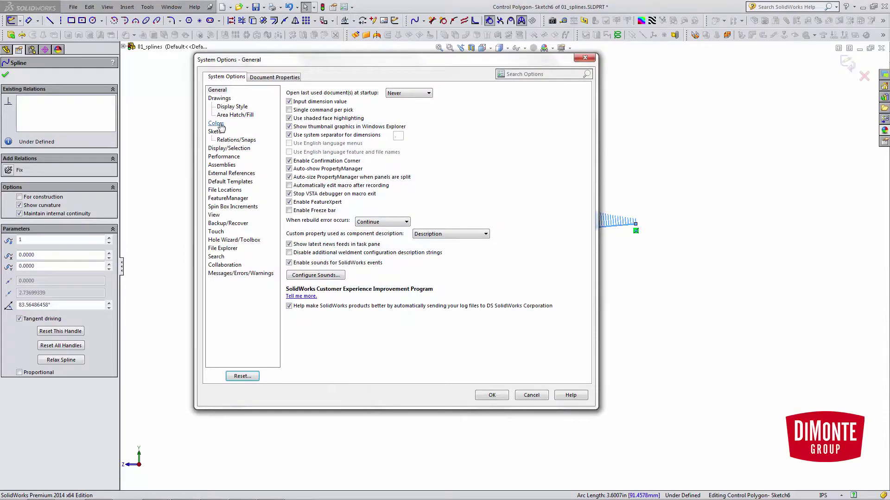
{"action": "left_click", "coordinate": [216, 123]}
{"action": "left_click_drag", "start_coordinate": [444, 133], "coordinate": [449, 162]}
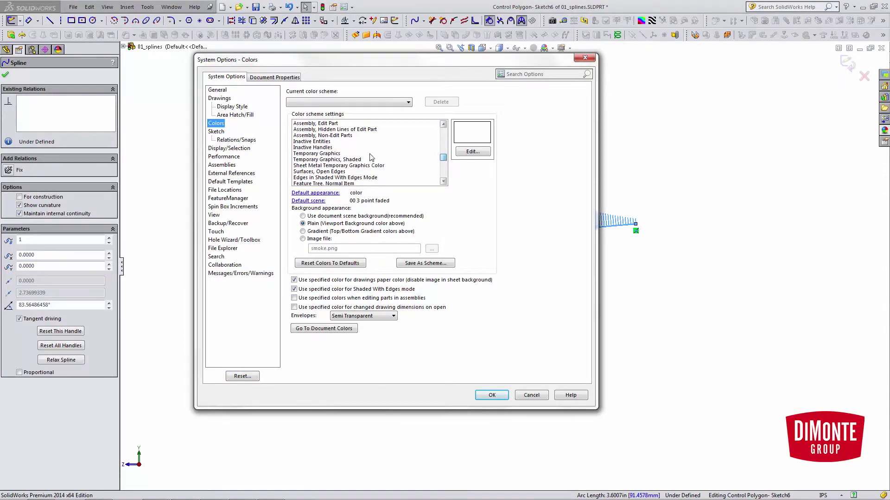
{"action": "left_click", "coordinate": [348, 160]}
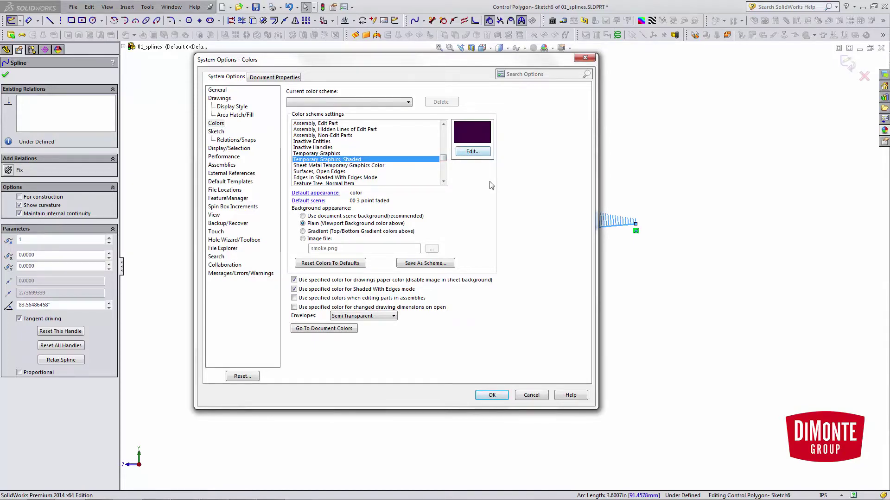
{"action": "left_click", "coordinate": [531, 396]}
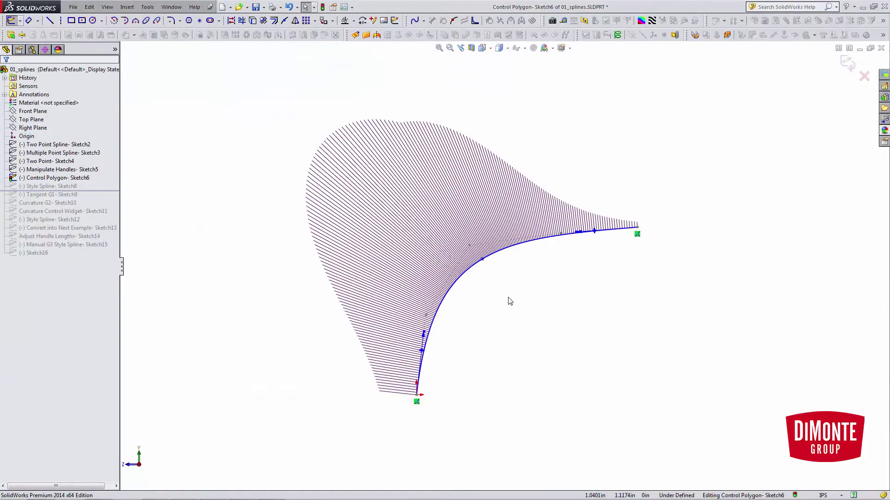
Step: Discard the Control Polygon sketch changes and open the Style Spline sketch for editing
{"action": "middle_click_drag", "start_coordinate": [510, 301], "coordinate": [499, 301], "text": "ctrl"}
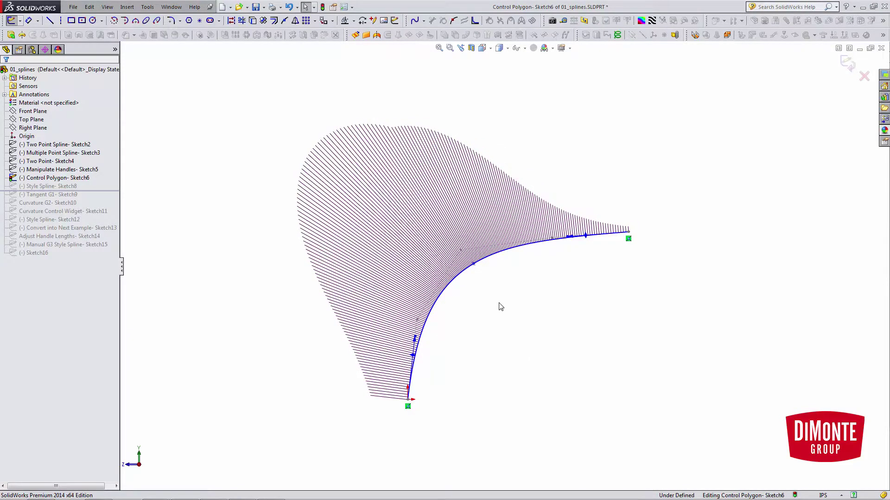
{"action": "left_click", "coordinate": [524, 246]}
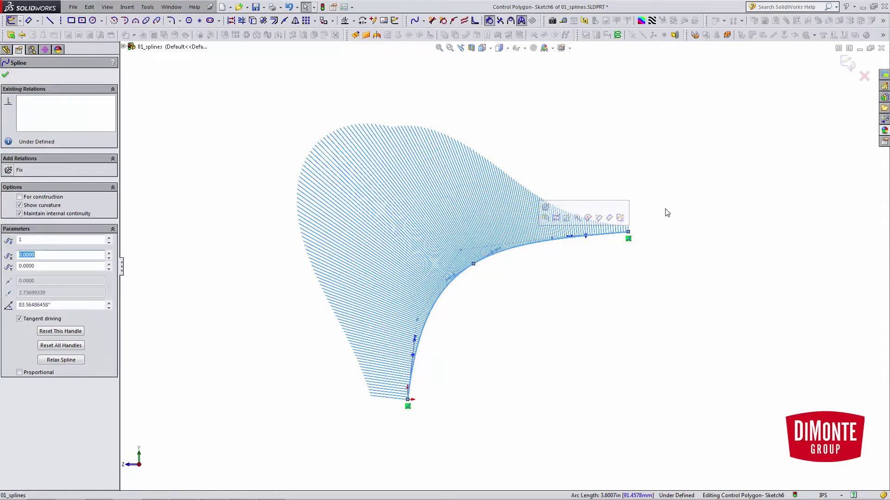
{"action": "left_click", "coordinate": [713, 187]}
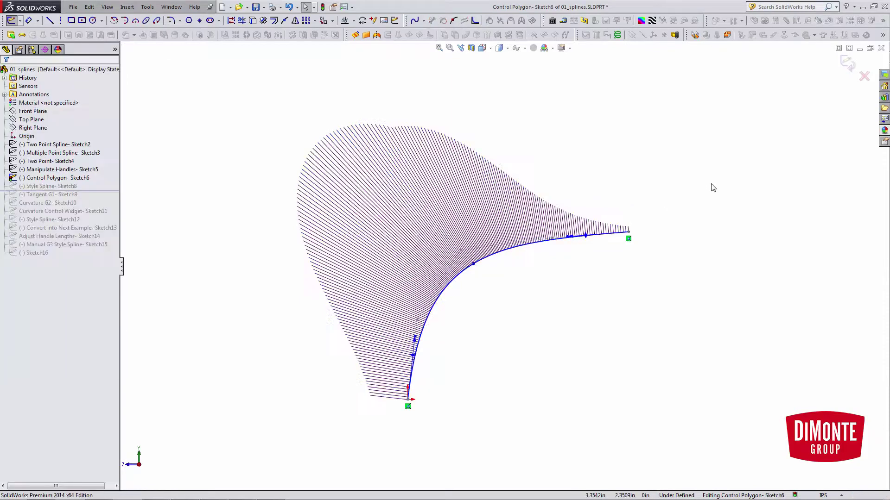
{"action": "left_click", "coordinate": [863, 76]}
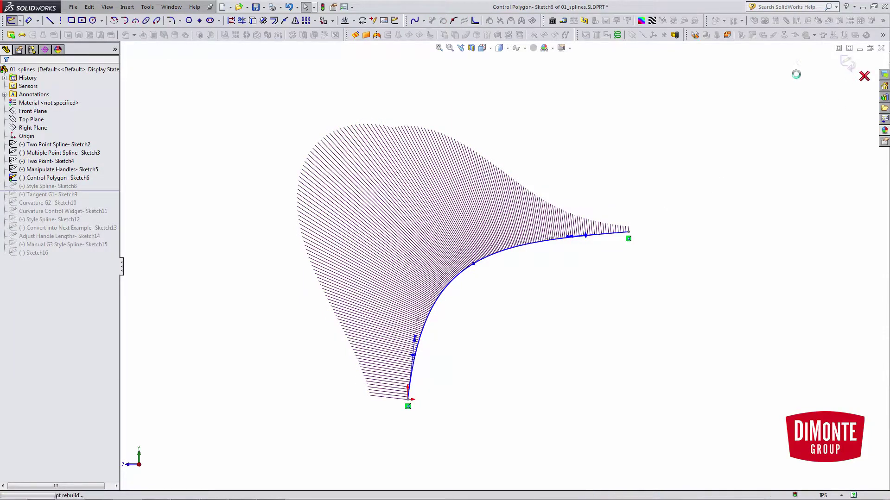
{"action": "left_click", "coordinate": [71, 186]}
{"action": "left_click", "coordinate": [73, 154]}
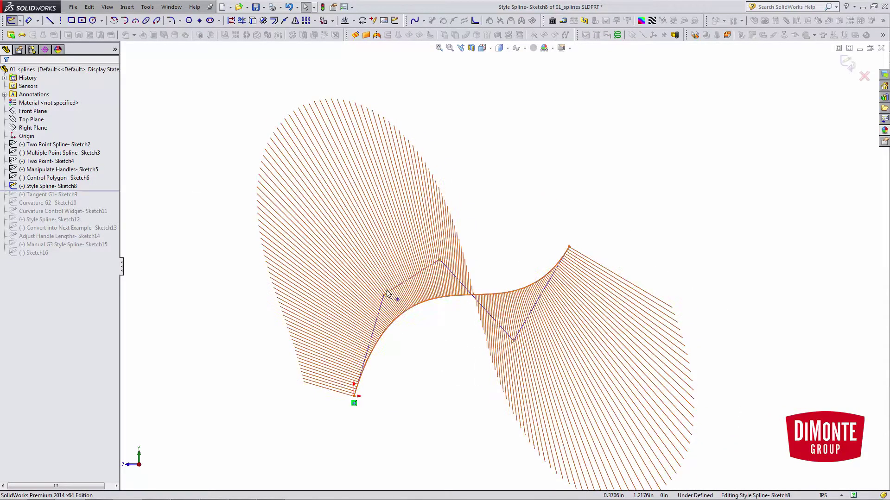
Step: Move the existing style spline's second control vertex to about (0.09, 1.44) and delete the spline
{"action": "left_click_drag", "start_coordinate": [385, 296], "coordinate": [362, 270]}
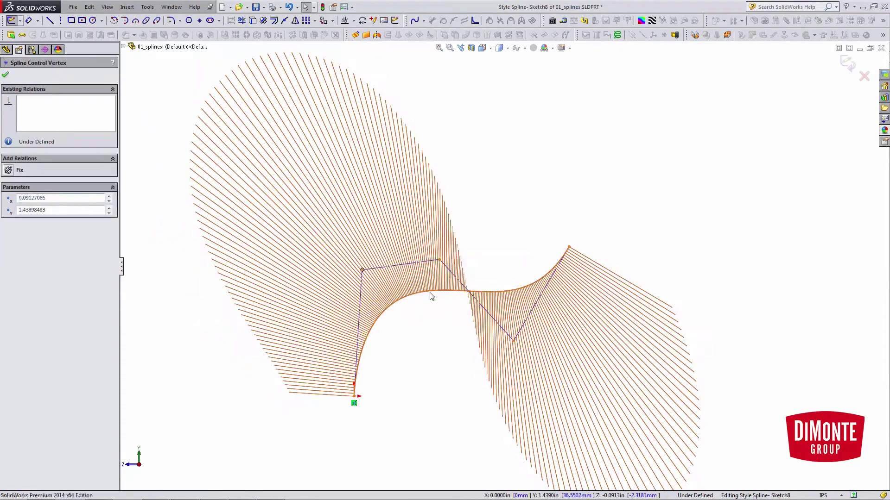
{"action": "left_click", "coordinate": [430, 293]}
{"action": "key", "text": "Delete"}
Step: Sketch a style spline starting at the origin with five further control vertices placed in a zigzag
{"action": "left_click", "coordinate": [423, 21]}
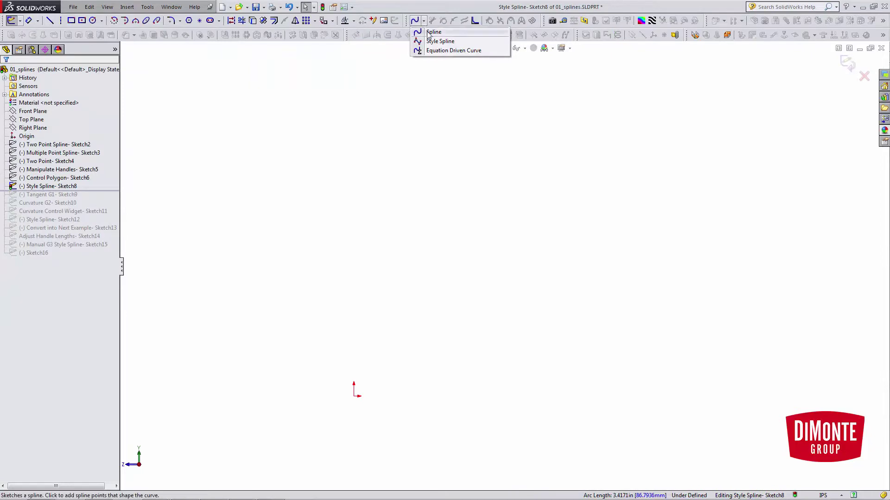
{"action": "left_click", "coordinate": [440, 41]}
{"action": "left_click", "coordinate": [354, 269]}
{"action": "left_click", "coordinate": [474, 230]}
{"action": "left_click", "coordinate": [535, 299]}
{"action": "left_click", "coordinate": [646, 243]}
{"action": "left_click", "coordinate": [725, 315]}
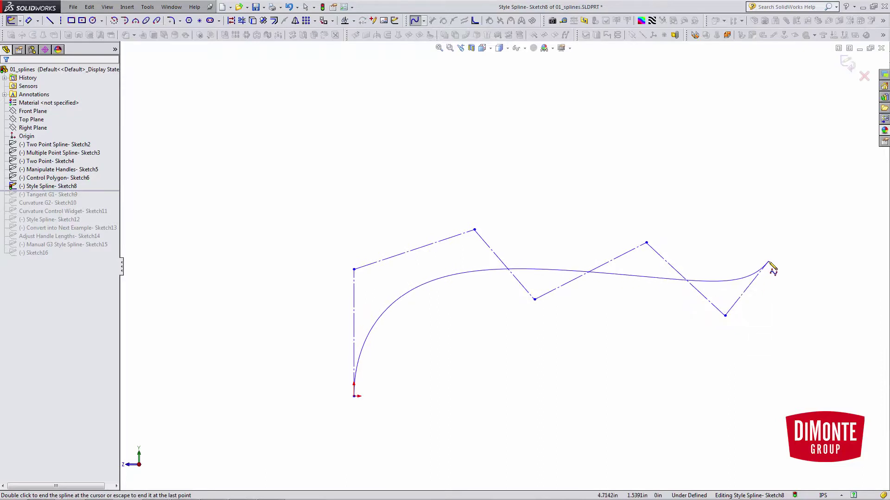
{"action": "key", "text": "Escape"}
Step: Rearrange the style spline's control vertices into a smooth arch, with the end point at about (3.98, 1.26)
{"action": "left_click_drag", "start_coordinate": [726, 315], "coordinate": [705, 286]}
{"action": "left_click_drag", "start_coordinate": [647, 243], "coordinate": [575, 192]}
{"action": "left_click_drag", "start_coordinate": [536, 299], "coordinate": [494, 191]}
{"action": "left_click_drag", "start_coordinate": [474, 233], "coordinate": [421, 212]}
{"action": "mouse_move", "coordinate": [353, 274]}
{"action": "left_mouse_down"}
{"action": "mouse_move", "coordinate": [320, 258]}
{"action": "mouse_move", "coordinate": [352, 281]}
{"action": "left_mouse_up"}
{"action": "left_click", "coordinate": [487, 298]}
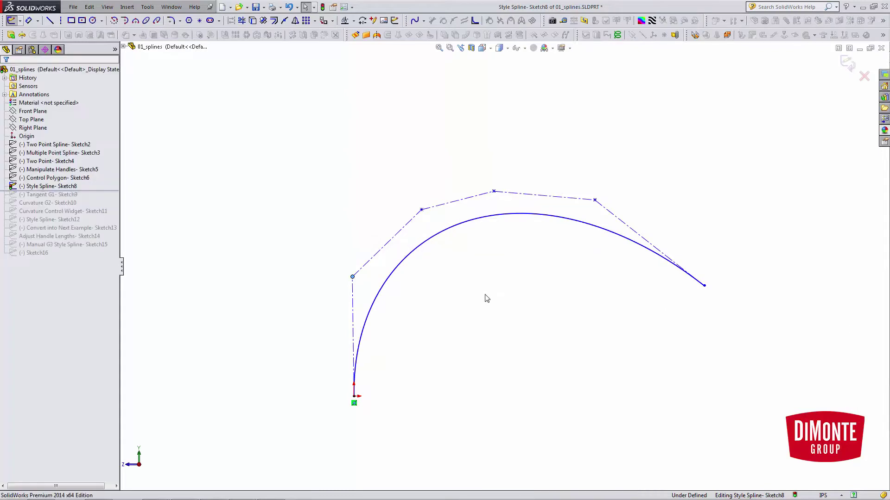
Step: Lower the style spline's curve degree to 4 and move its second control vertex inward
{"action": "left_click", "coordinate": [498, 216]}
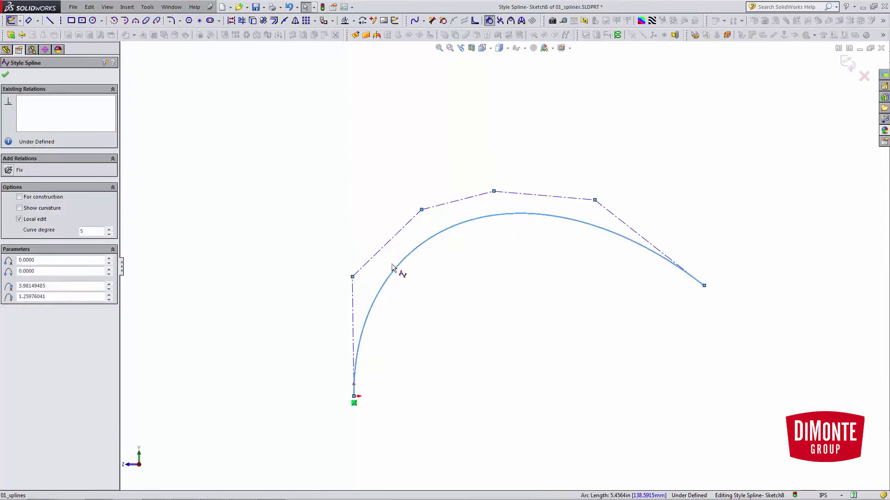
{"action": "left_click", "coordinate": [109, 228]}
{"action": "left_click", "coordinate": [109, 234]}
{"action": "left_click", "coordinate": [109, 234]}
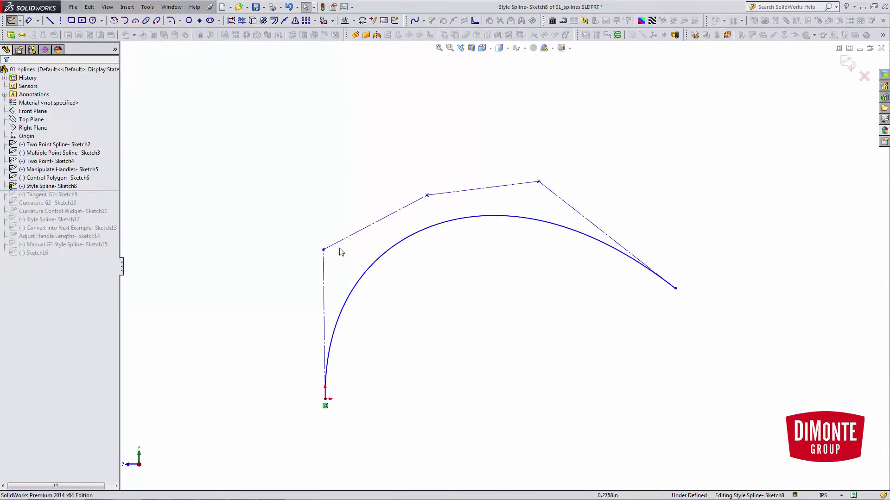
{"action": "left_click_drag", "start_coordinate": [326, 252], "coordinate": [369, 244]}
{"action": "left_click", "coordinate": [431, 203]}
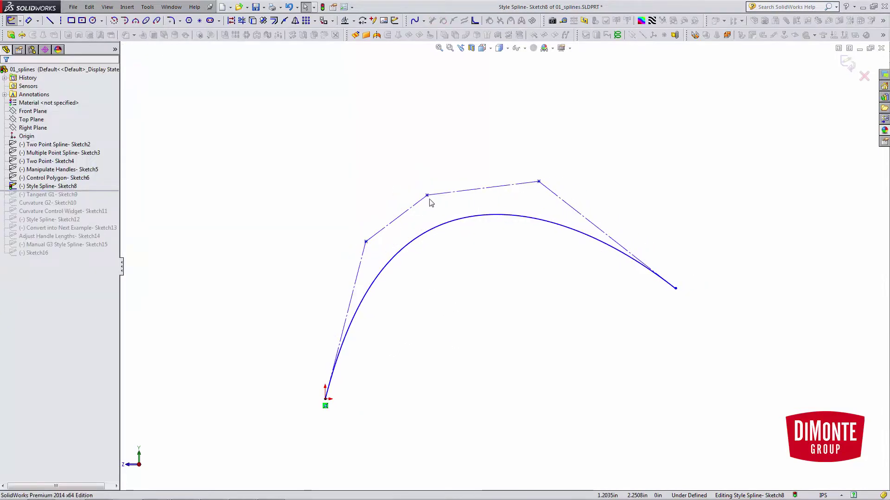
Step: Display curvature combs on the style spline and pull its middle control vertex down to about (2.24, -0.54)
{"action": "left_click", "coordinate": [442, 228]}
{"action": "left_click", "coordinate": [510, 21]}
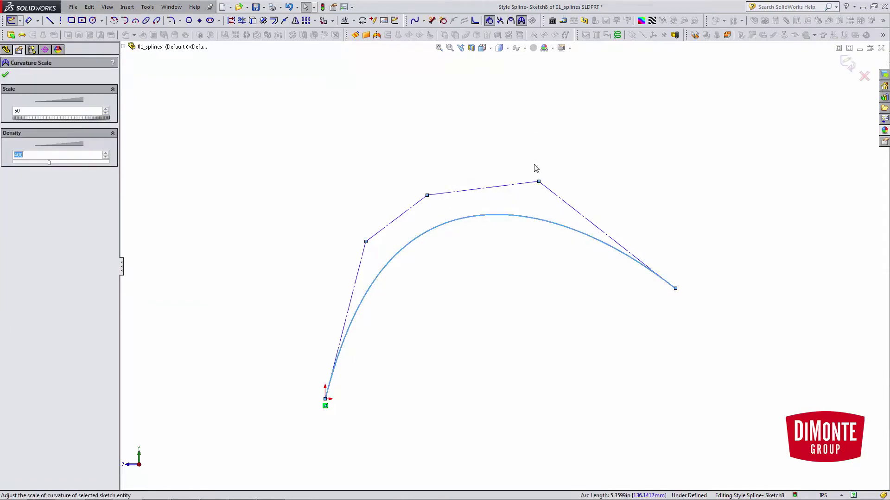
{"action": "left_click", "coordinate": [439, 225]}
{"action": "left_click_drag", "start_coordinate": [427, 196], "coordinate": [522, 445]}
{"action": "key", "text": "z"}
{"action": "middle_click_drag", "start_coordinate": [618, 349], "coordinate": [579, 357], "text": "ctrl"}
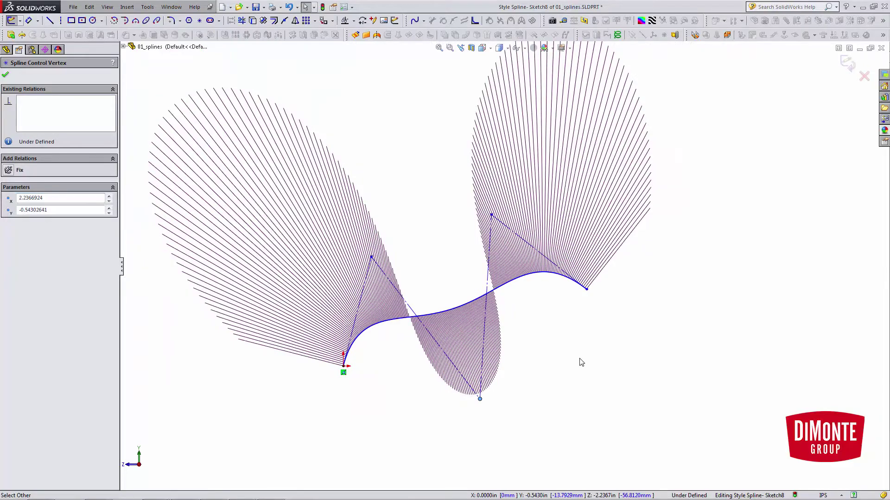
Step: Raise the style spline's second control vertex and shift the fourth one slightly down and toward the middle
{"action": "scroll", "coordinate": [579, 359], "scroll_direction": "up", "scroll_amount": 1}
{"action": "mouse_move", "coordinate": [404, 287]}
{"action": "left_mouse_down"}
{"action": "mouse_move", "coordinate": [354, 245]}
{"action": "mouse_move", "coordinate": [433, 312]}
{"action": "mouse_move", "coordinate": [476, 311]}
{"action": "mouse_move", "coordinate": [412, 273]}
{"action": "left_mouse_up"}
{"action": "mouse_move", "coordinate": [504, 253]}
{"action": "left_mouse_down"}
{"action": "mouse_move", "coordinate": [525, 361]}
{"action": "mouse_move", "coordinate": [516, 371]}
{"action": "mouse_move", "coordinate": [509, 268]}
{"action": "mouse_move", "coordinate": [489, 261]}
{"action": "left_mouse_up"}
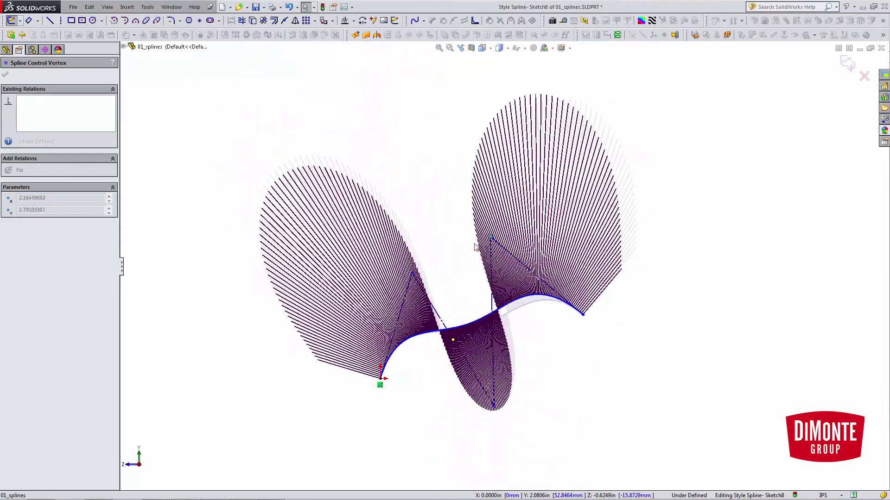
{"action": "mouse_move", "coordinate": [412, 273]}
{"action": "left_mouse_down"}
{"action": "mouse_move", "coordinate": [377, 227]}
{"action": "mouse_move", "coordinate": [423, 294]}
{"action": "mouse_move", "coordinate": [414, 267]}
{"action": "left_mouse_up"}
{"action": "left_click", "coordinate": [557, 369]}
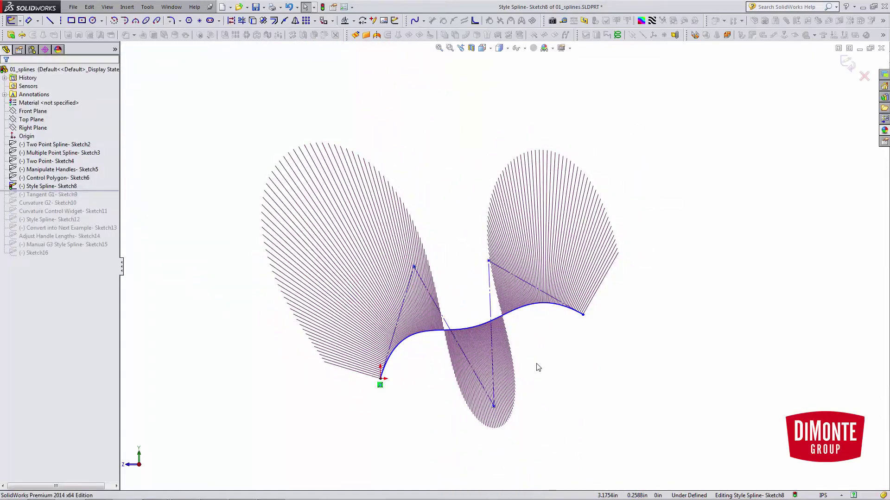
Step: Sketch a narrow hairpin-shaped regular spline with three points above the style spline
{"action": "scroll", "coordinate": [537, 367], "scroll_direction": "down", "scroll_amount": 3}
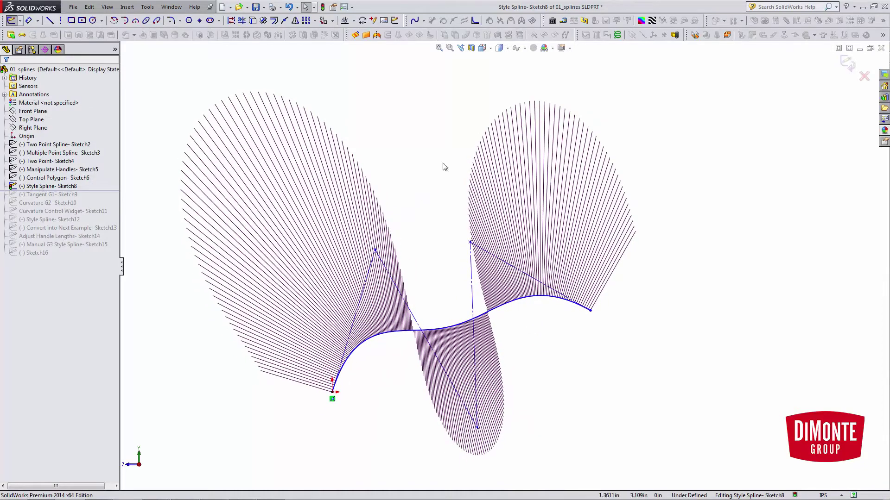
{"action": "left_click", "coordinate": [423, 20]}
{"action": "left_click", "coordinate": [432, 33]}
{"action": "scroll", "coordinate": [448, 176], "scroll_direction": "up", "scroll_amount": 2}
{"action": "middle_click_drag", "start_coordinate": [448, 174], "coordinate": [467, 252], "text": "ctrl"}
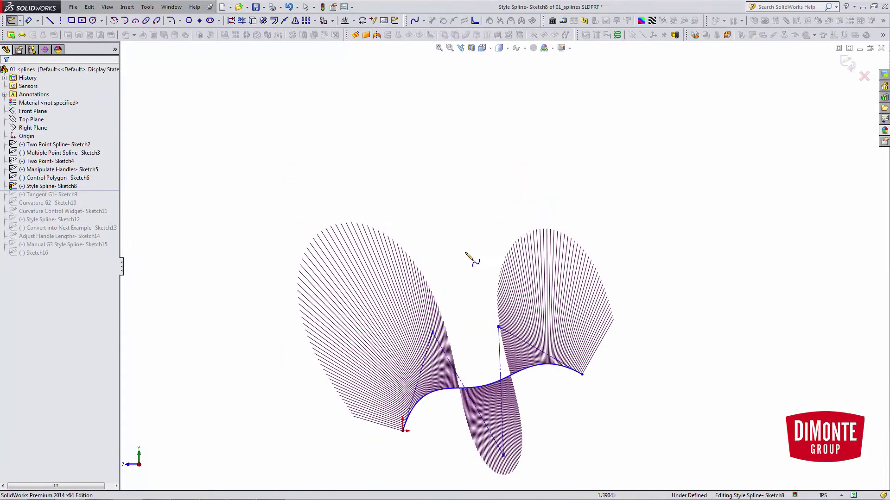
{"action": "left_click", "coordinate": [407, 185]}
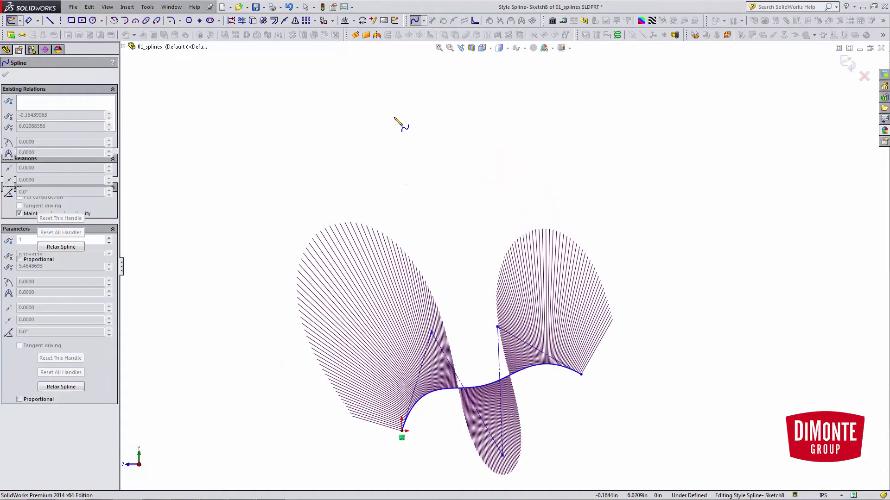
{"action": "left_click", "coordinate": [420, 190]}
{"action": "key", "text": "Escape"}
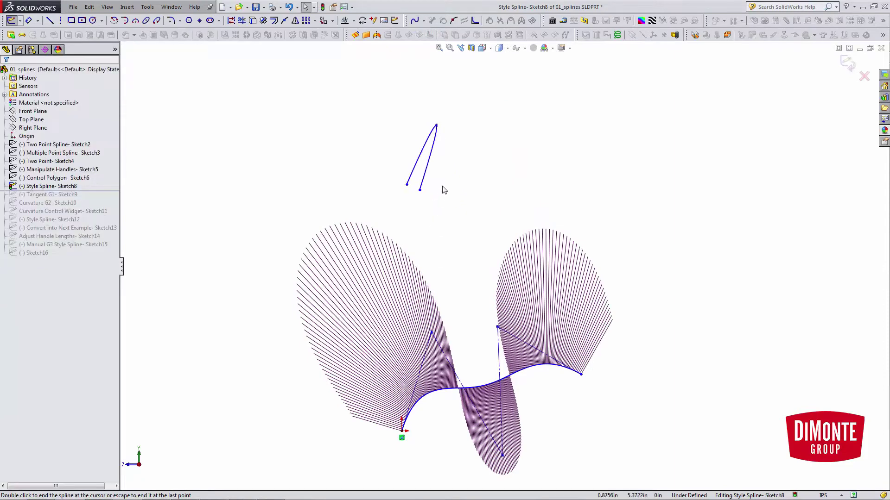
Step: Sketch an arch-shaped style spline with five control vertices beside the hairpin spline
{"action": "scroll", "coordinate": [442, 155], "scroll_direction": "down", "scroll_amount": 2}
{"action": "scroll", "coordinate": [466, 188], "scroll_direction": "up", "scroll_amount": 1}
{"action": "middle_click_drag", "start_coordinate": [466, 189], "coordinate": [452, 154], "text": "ctrl"}
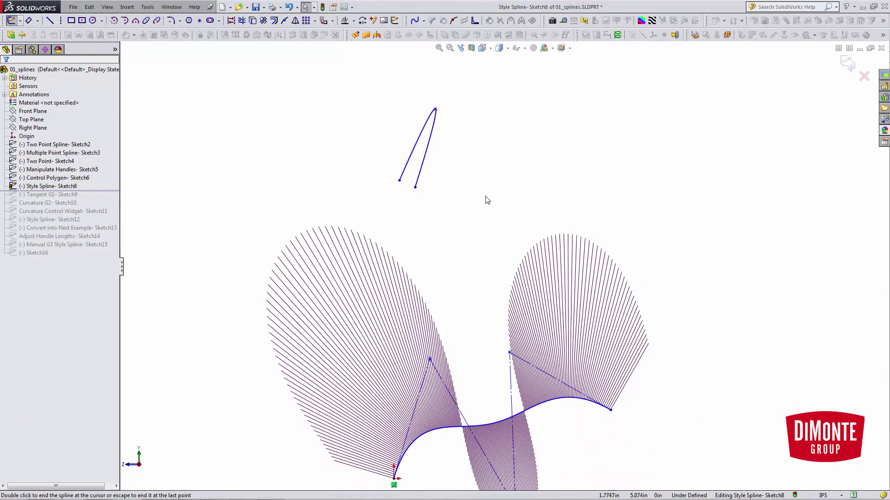
{"action": "middle_click_drag", "start_coordinate": [487, 200], "coordinate": [460, 281], "text": "ctrl"}
{"action": "left_click", "coordinate": [423, 21]}
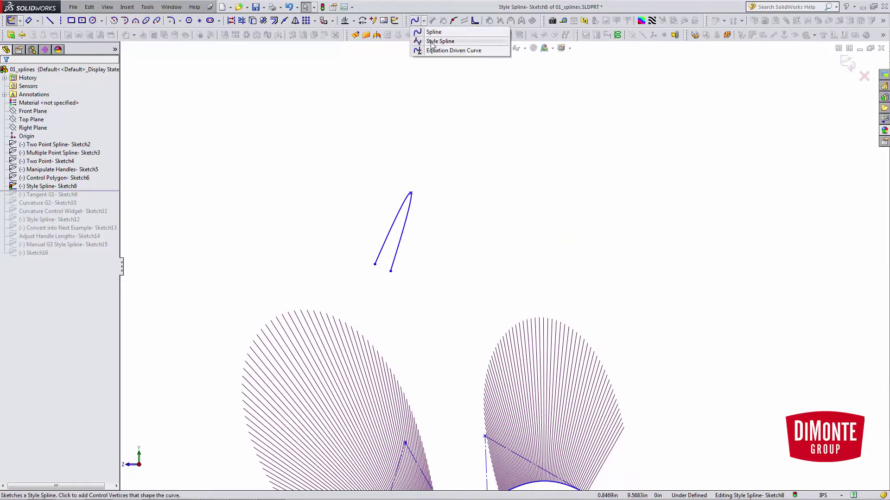
{"action": "left_click", "coordinate": [431, 42]}
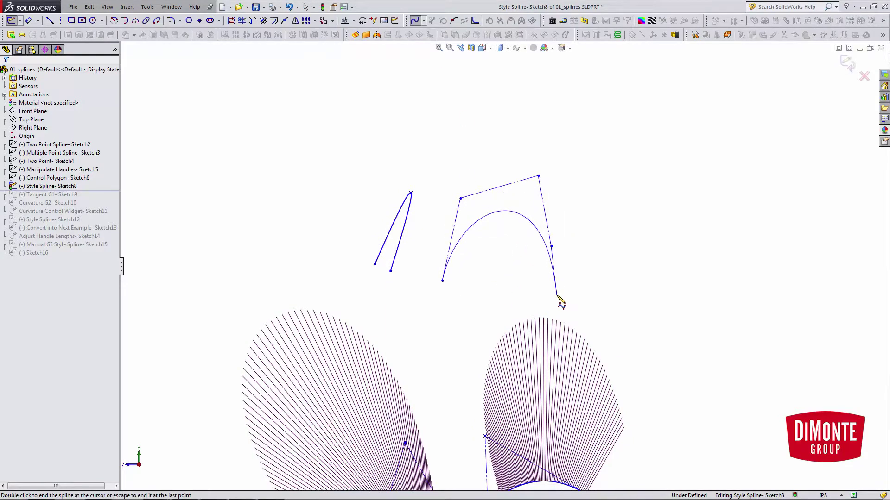
{"action": "double_click", "coordinate": [558, 297]}
Step: Reshape the new style spline into a hairpin, with its end point at about (1.56, 5.03), fourth vertex at about (2.27, 6.12) and second vertex moved inward
{"action": "scroll", "coordinate": [556, 298], "scroll_direction": "up", "scroll_amount": 2}
{"action": "left_click_drag", "start_coordinate": [536, 292], "coordinate": [388, 281]}
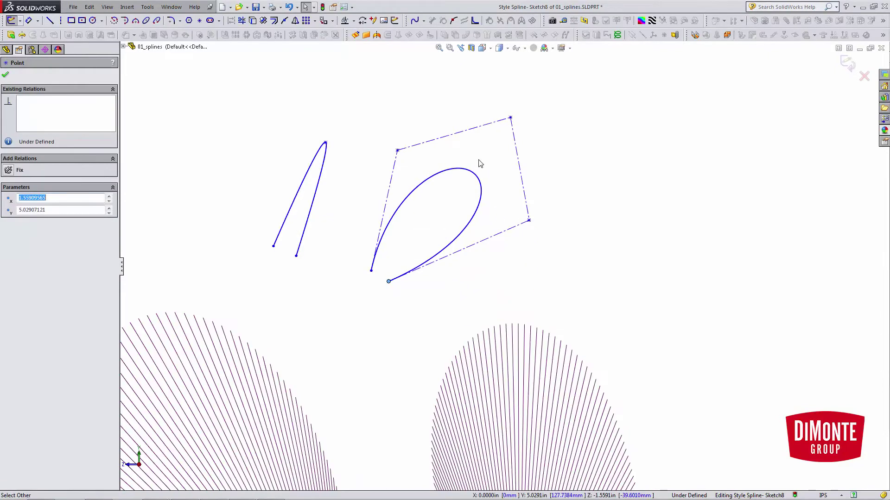
{"action": "left_click_drag", "start_coordinate": [529, 221], "coordinate": [444, 195]}
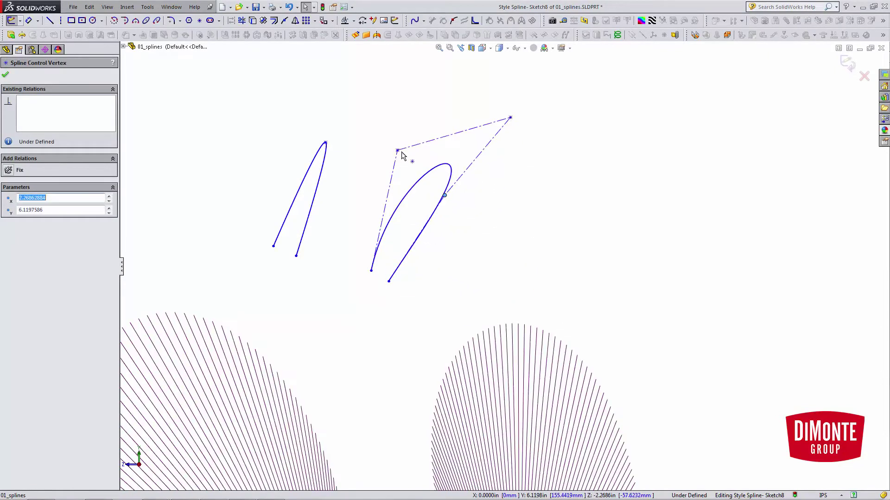
{"action": "left_click_drag", "start_coordinate": [397, 151], "coordinate": [440, 182]}
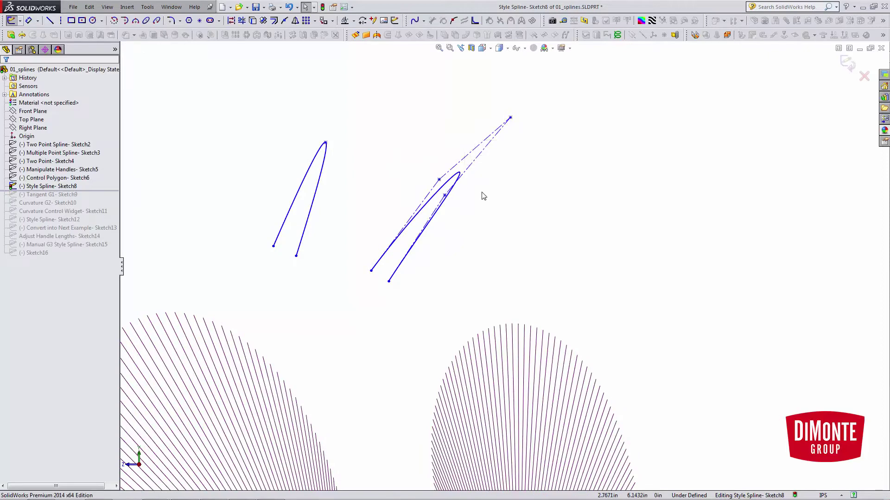
{"action": "scroll", "coordinate": [481, 191], "scroll_direction": "down", "scroll_amount": 3}
{"action": "mouse_move", "coordinate": [429, 228]}
{"action": "left_mouse_down"}
{"action": "mouse_move", "coordinate": [437, 232]}
{"action": "mouse_move", "coordinate": [429, 227]}
{"action": "left_mouse_up"}
{"action": "scroll", "coordinate": [551, 326], "scroll_direction": "up", "scroll_amount": 2}
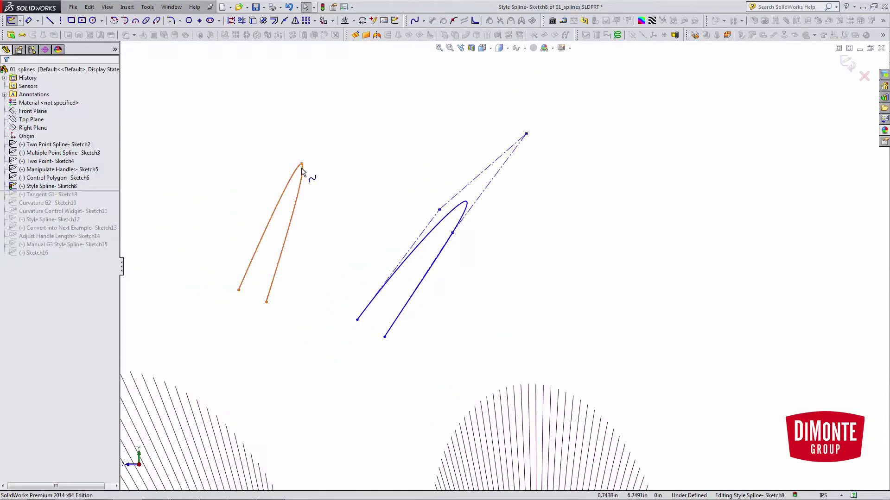
Step: Delete both hairpin splines above the original style spline
{"action": "scroll", "coordinate": [423, 258], "scroll_direction": "up", "scroll_amount": 5}
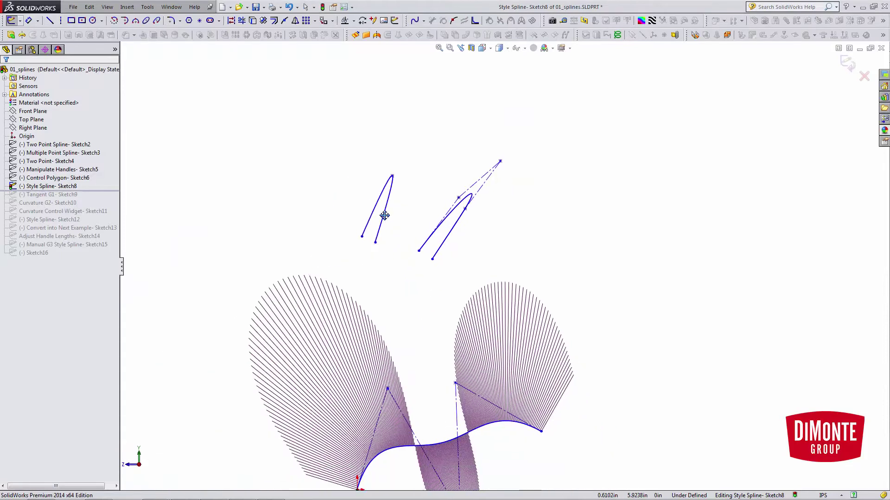
{"action": "left_click_drag", "start_coordinate": [332, 117], "coordinate": [560, 278]}
{"action": "key", "text": "Delete"}
{"action": "scroll", "coordinate": [528, 470], "scroll_direction": "down", "scroll_amount": 2}
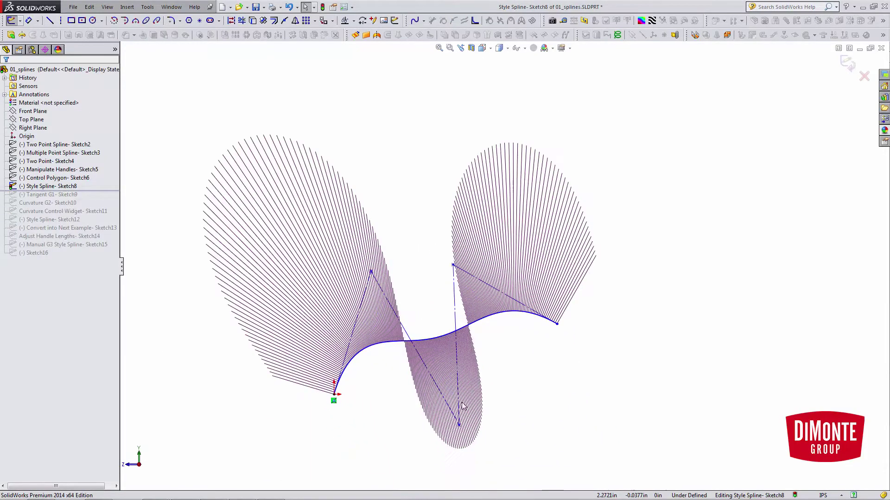